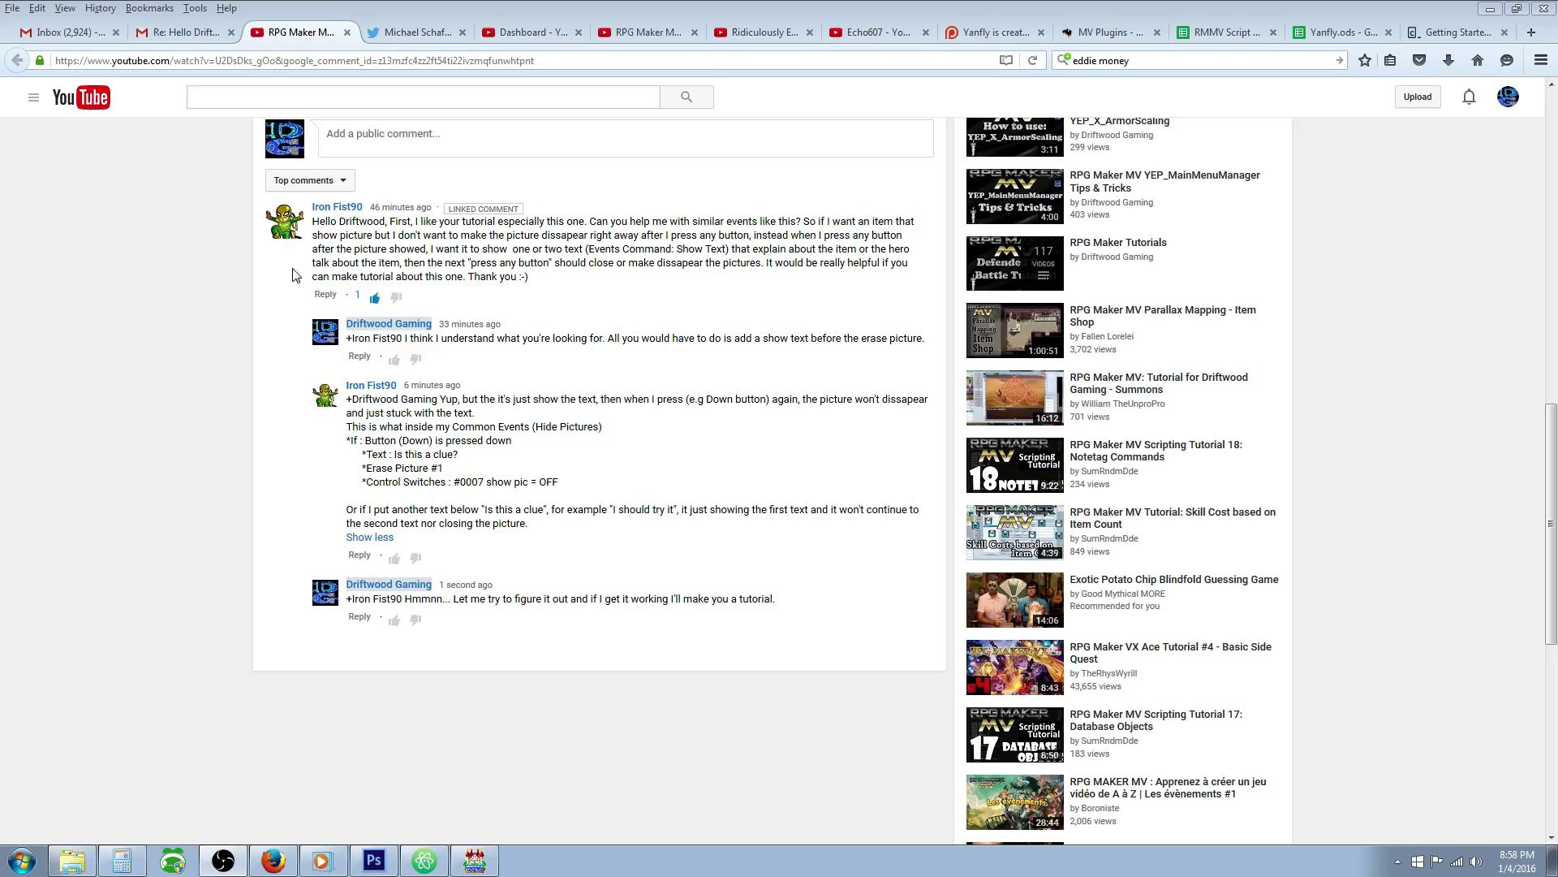
{"action": "left_click_drag", "start_coordinate": [391, 276], "coordinate": [558, 264]}
{"action": "left_click", "coordinate": [625, 270]}
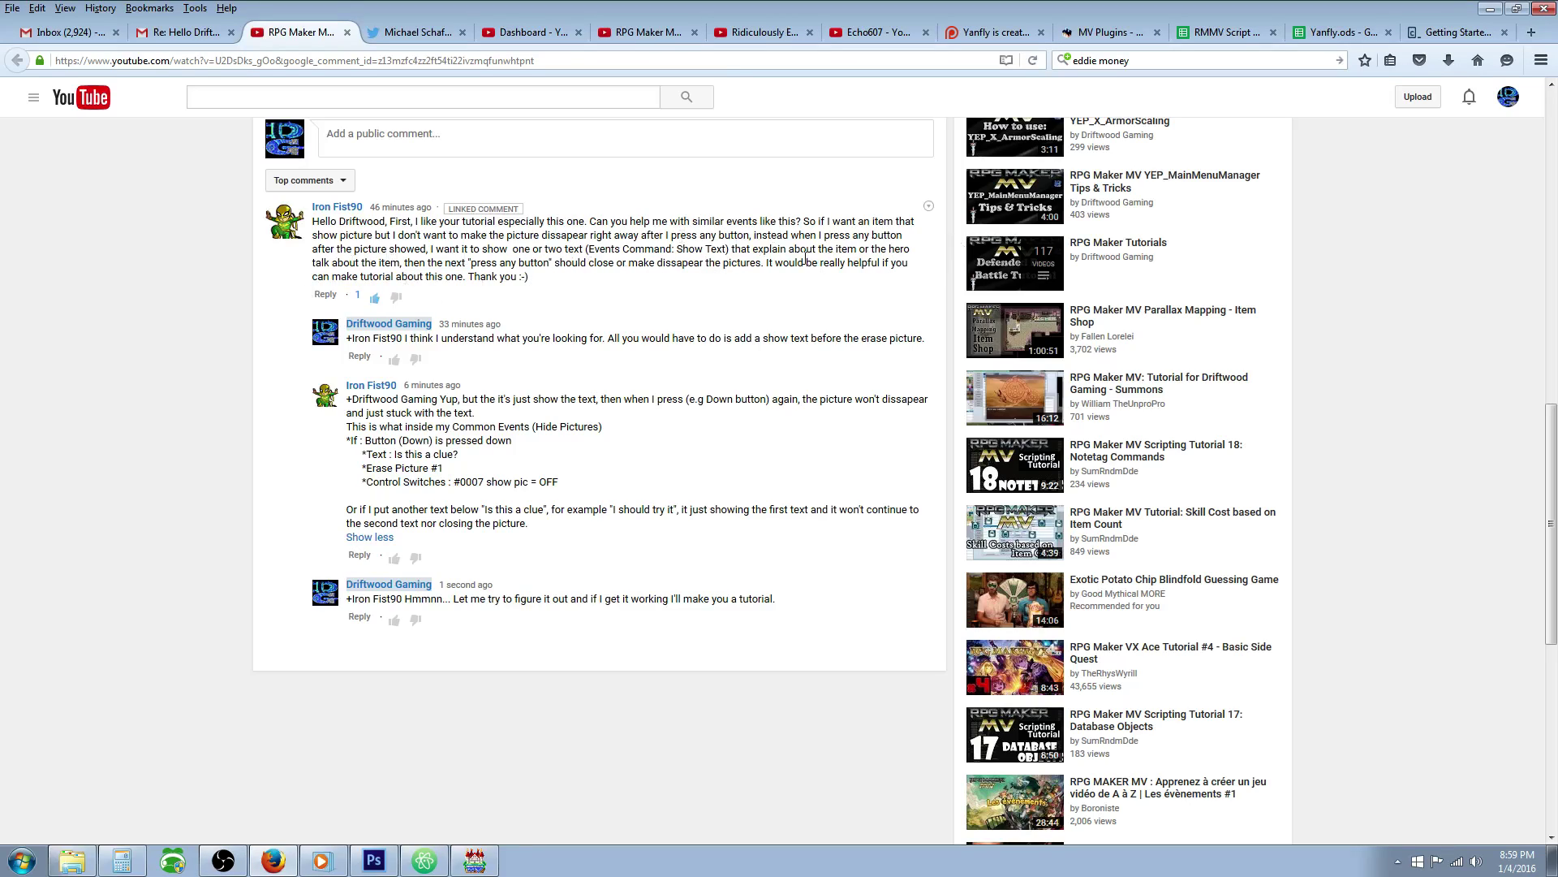
{"action": "mouse_move", "coordinate": [795, 263]}
{"action": "left_mouse_down"}
{"action": "mouse_move", "coordinate": [888, 265]}
{"action": "mouse_move", "coordinate": [785, 282]}
{"action": "left_mouse_up"}
{"action": "left_click", "coordinate": [581, 265]}
- Switch to RPG Maker MV and open the project database
{"action": "left_click", "coordinate": [479, 863]}
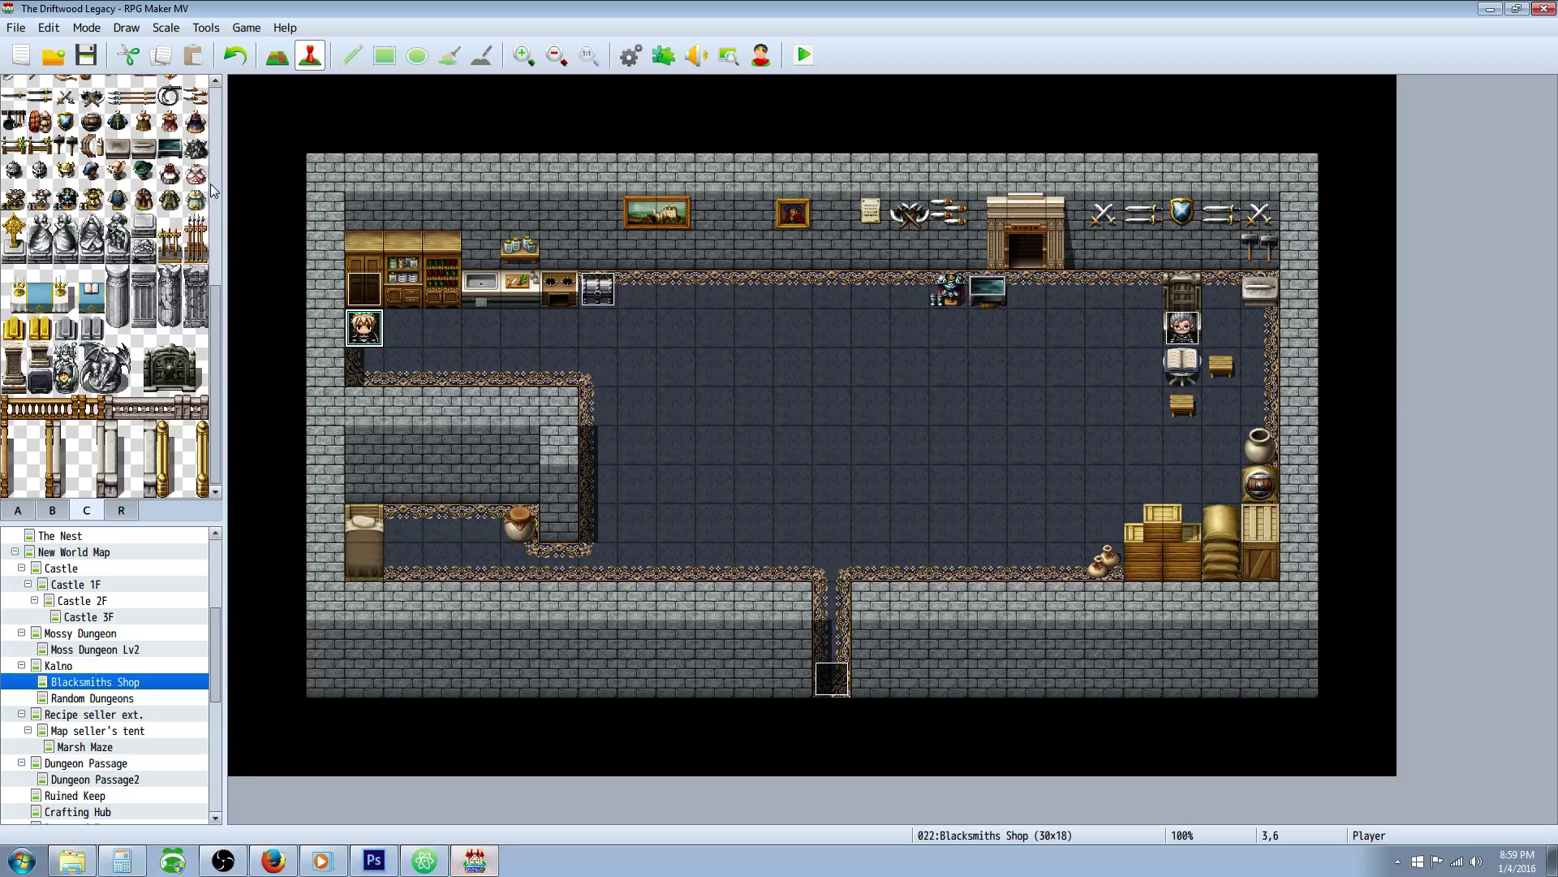
{"action": "left_click", "coordinate": [633, 57]}
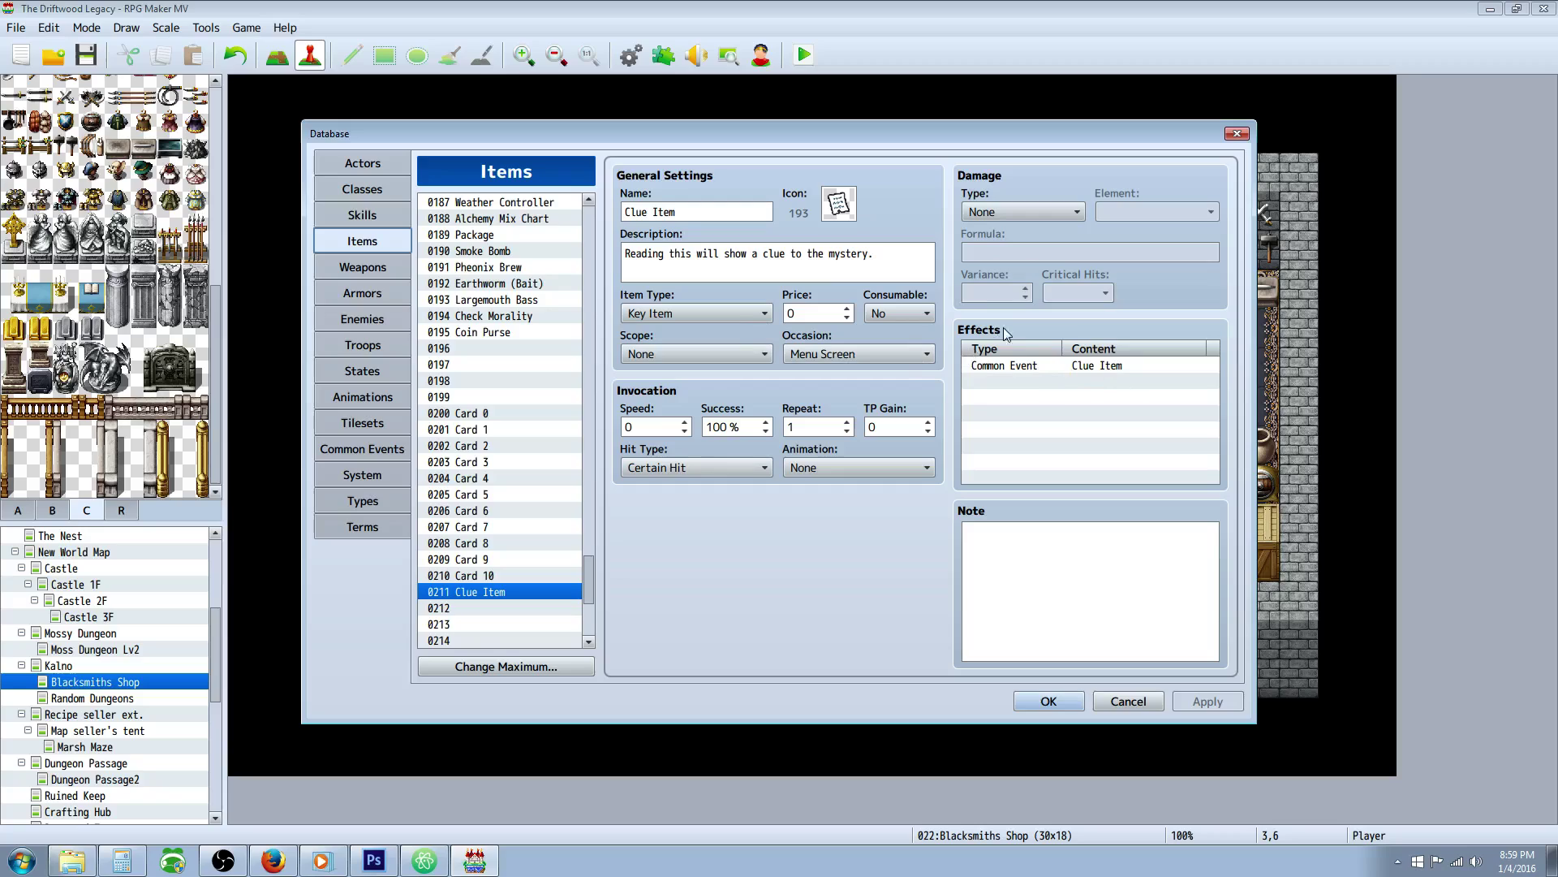
{"action": "double_click", "coordinate": [1022, 381]}
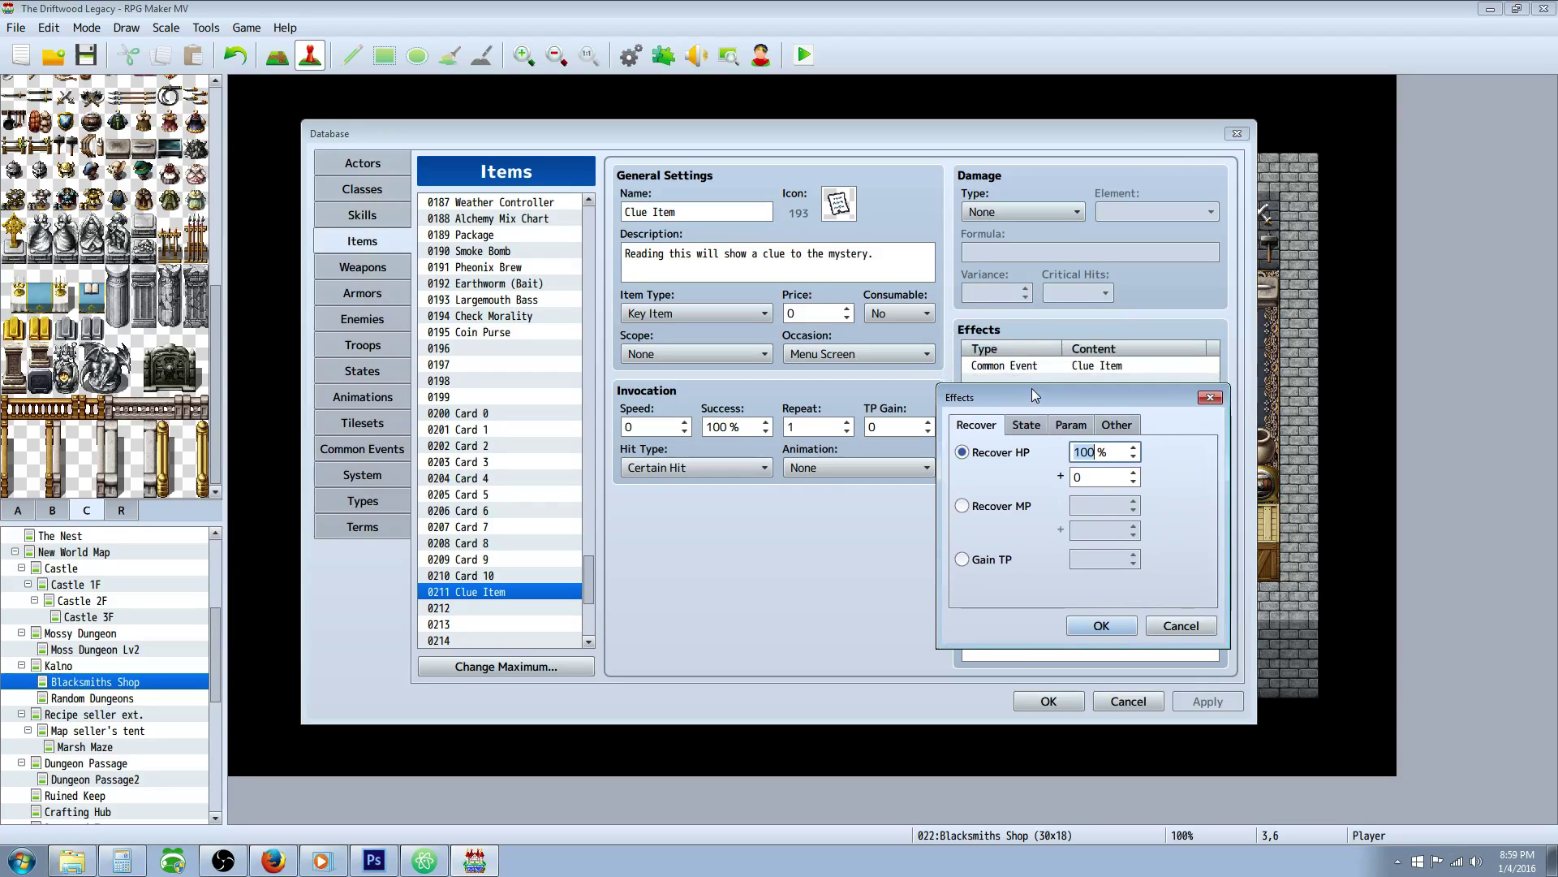
{"action": "left_click", "coordinate": [1116, 423]}
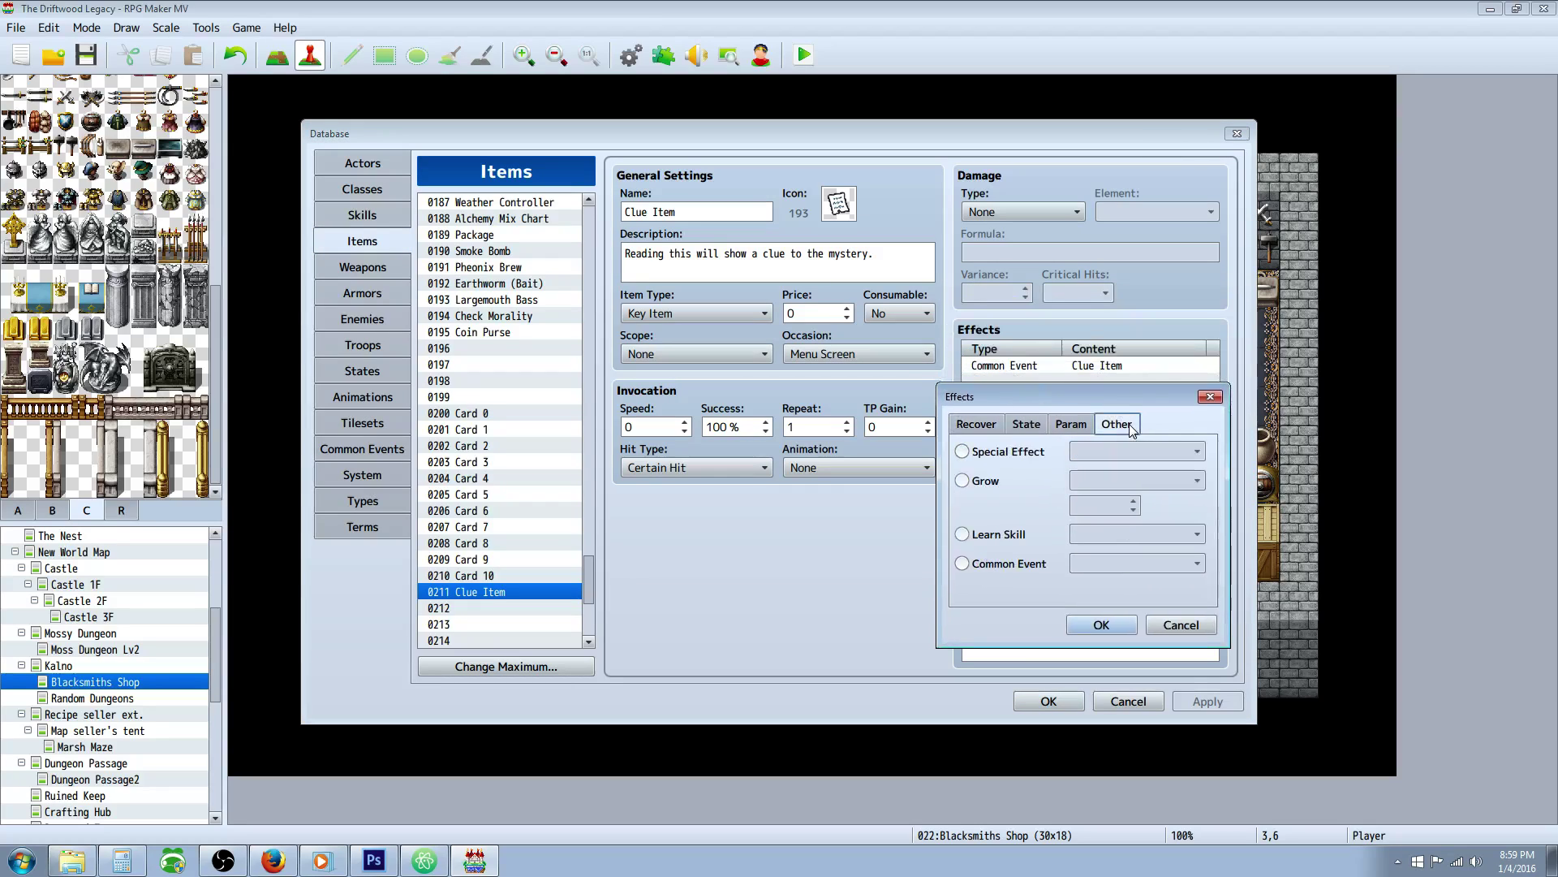
{"action": "left_click", "coordinate": [963, 563]}
{"action": "left_click", "coordinate": [1159, 564]}
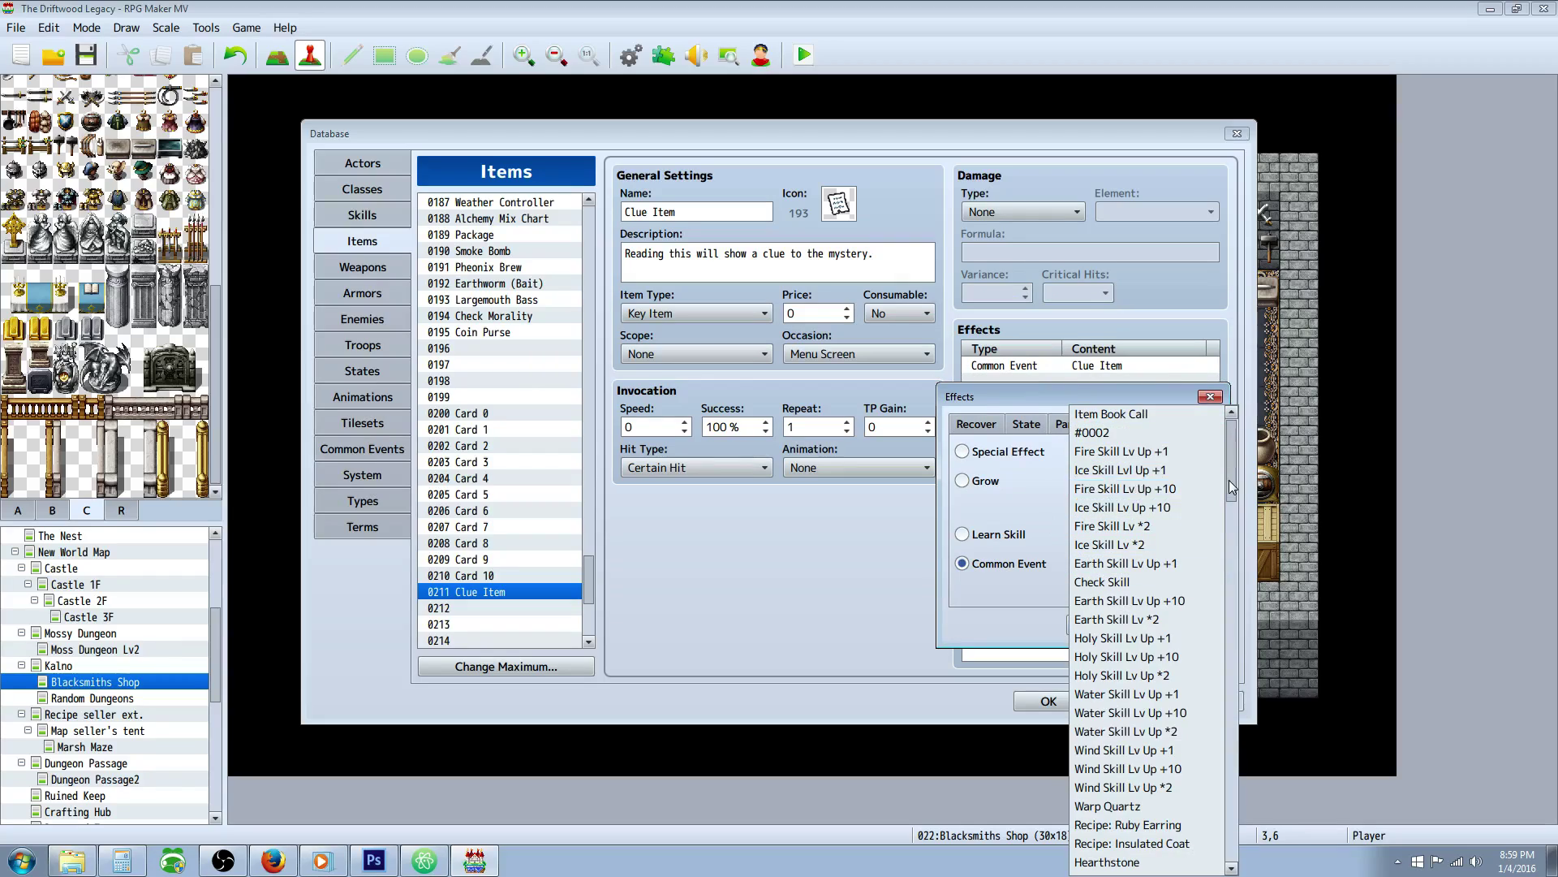
{"action": "left_click_drag", "start_coordinate": [1231, 487], "coordinate": [1231, 844]}
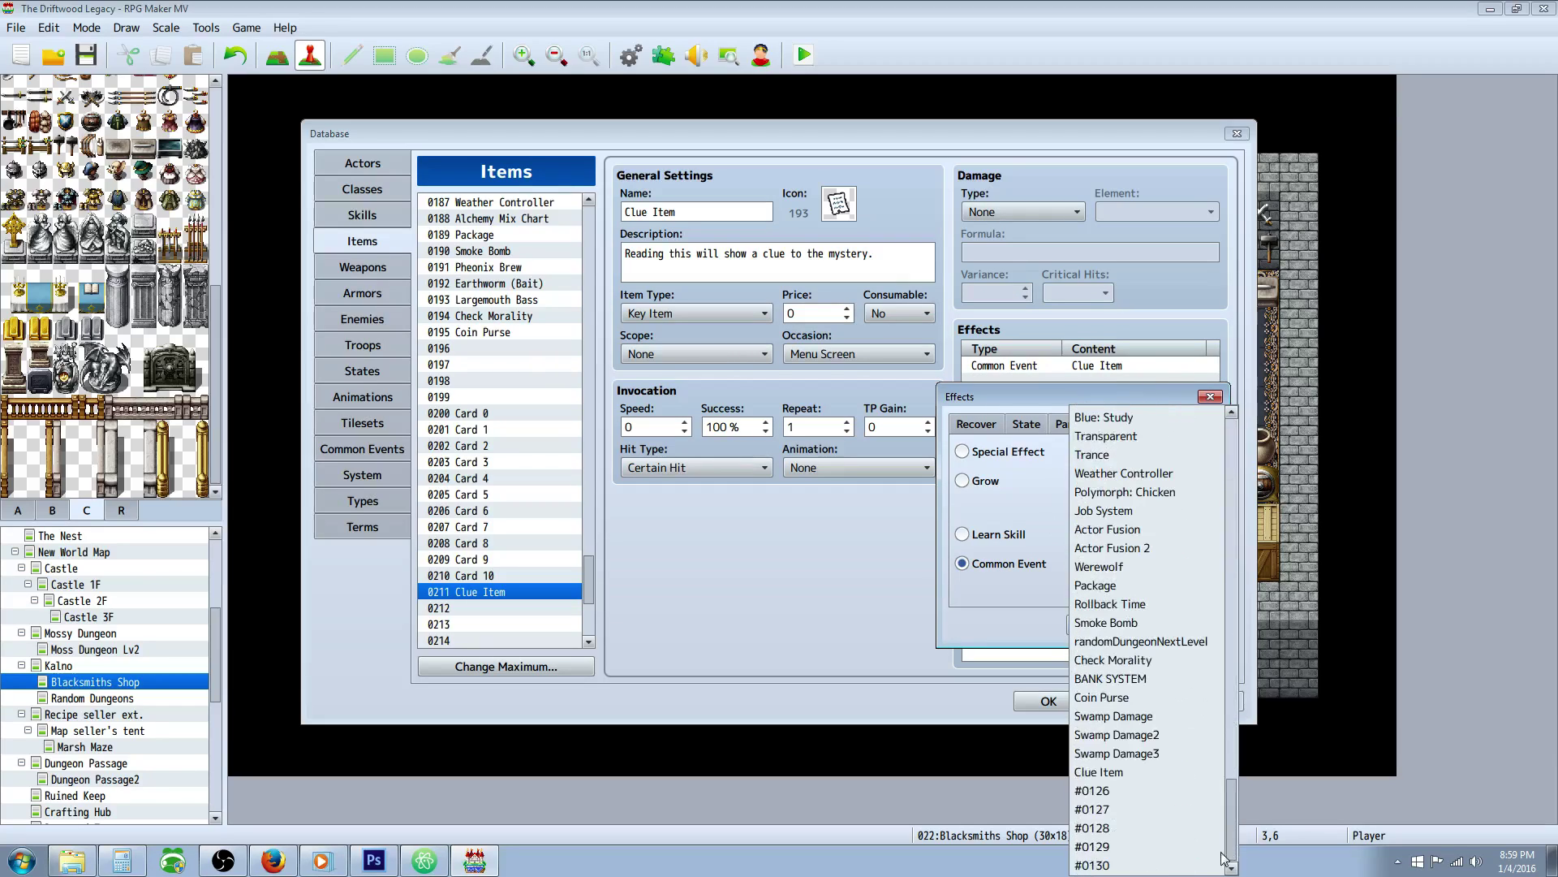
{"action": "left_click", "coordinate": [1098, 772]}
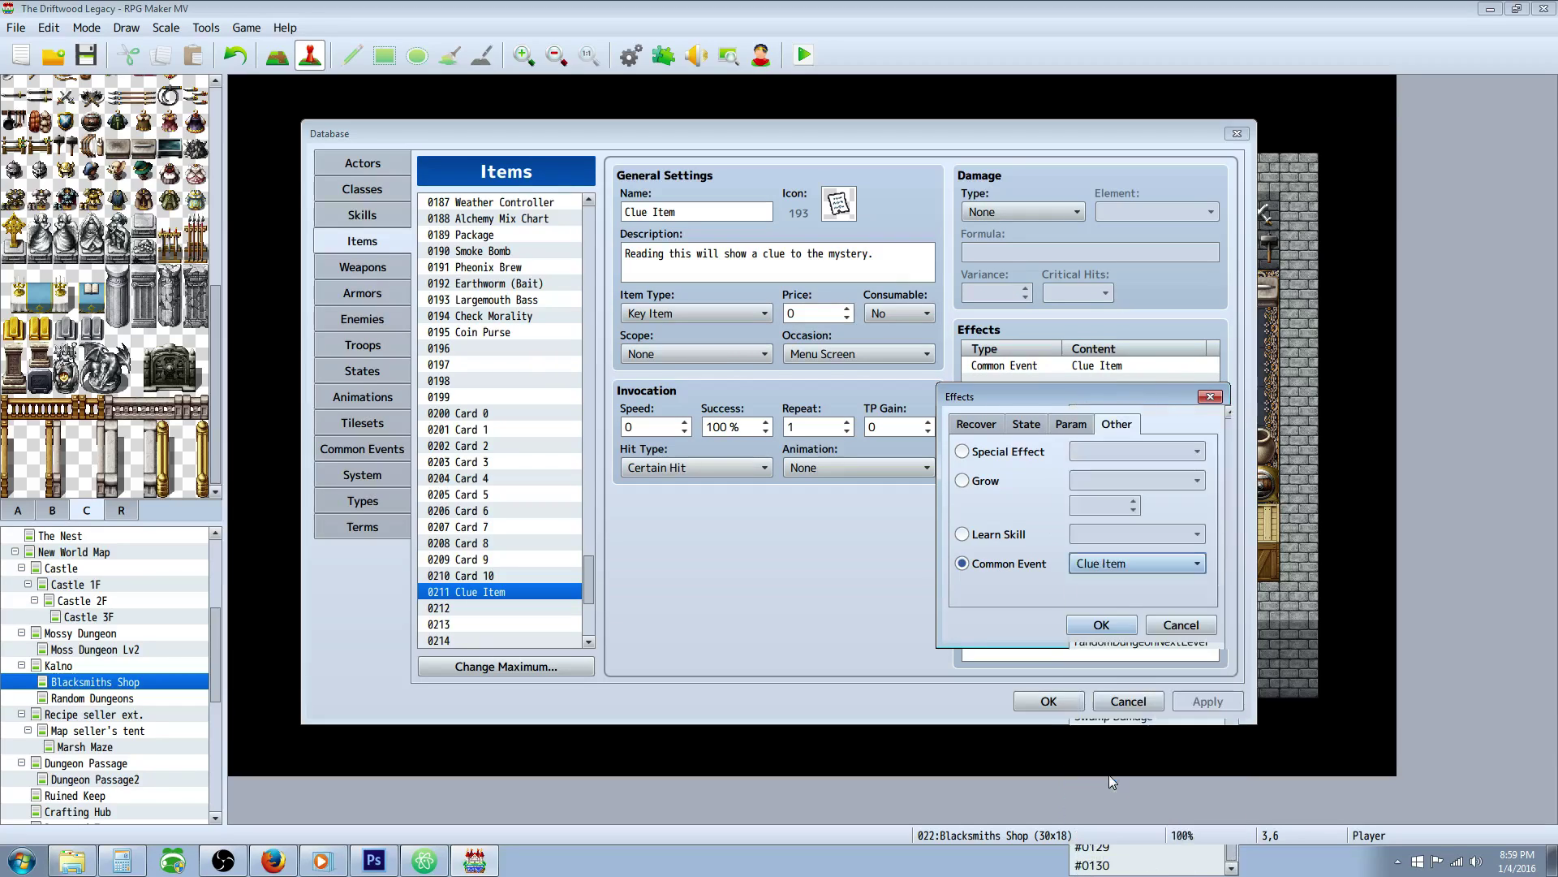
{"action": "left_click", "coordinate": [1193, 625]}
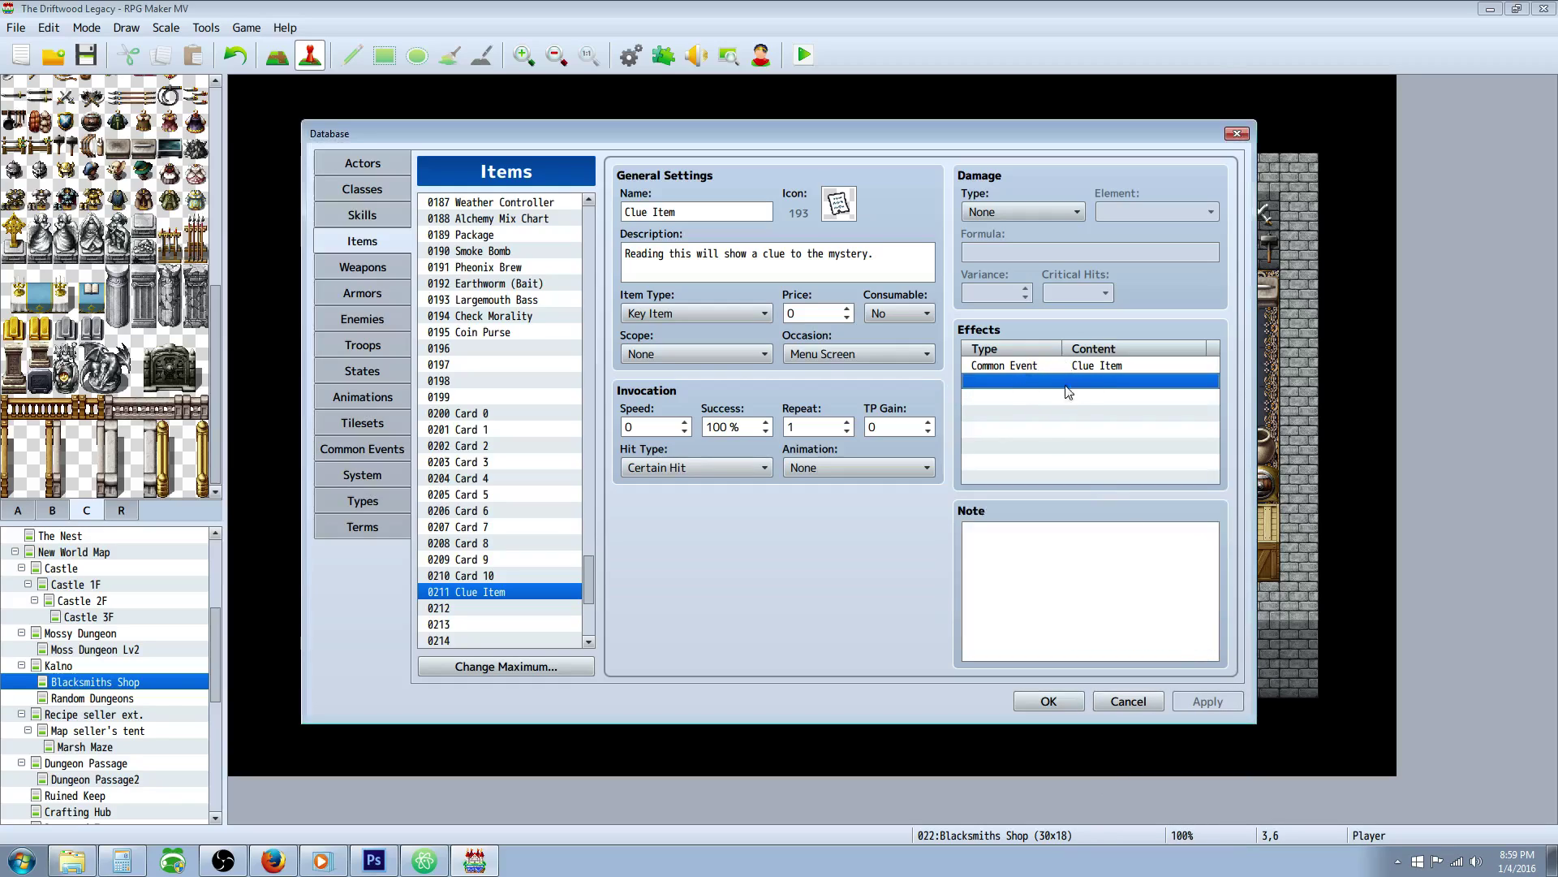
- Show the Clue Item common event and select its Show Picture command
{"action": "left_click", "coordinate": [364, 449]}
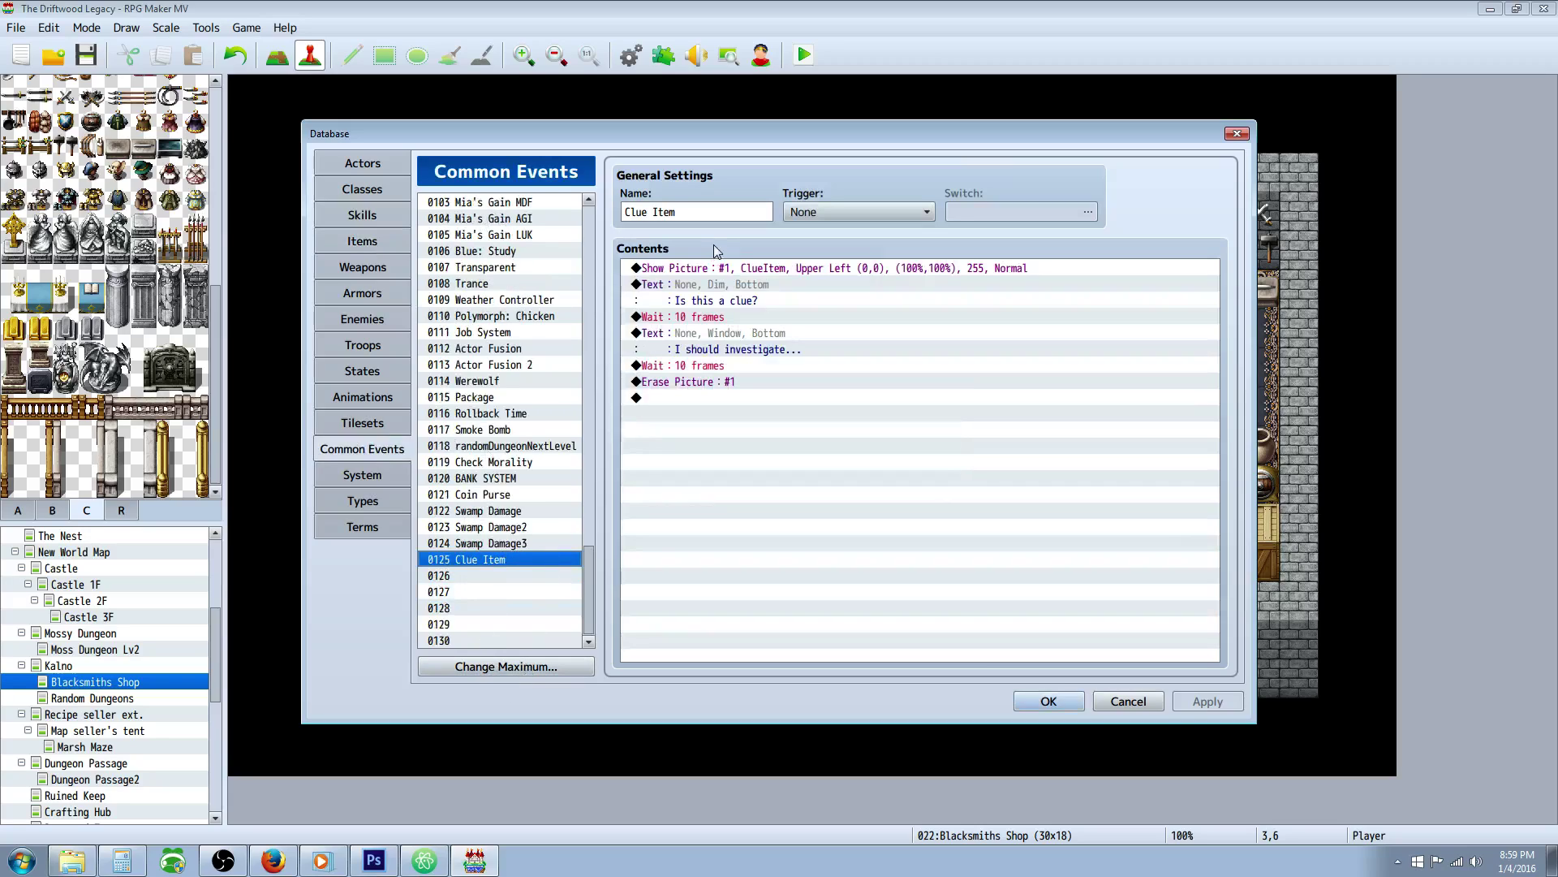
{"action": "left_click", "coordinate": [716, 269]}
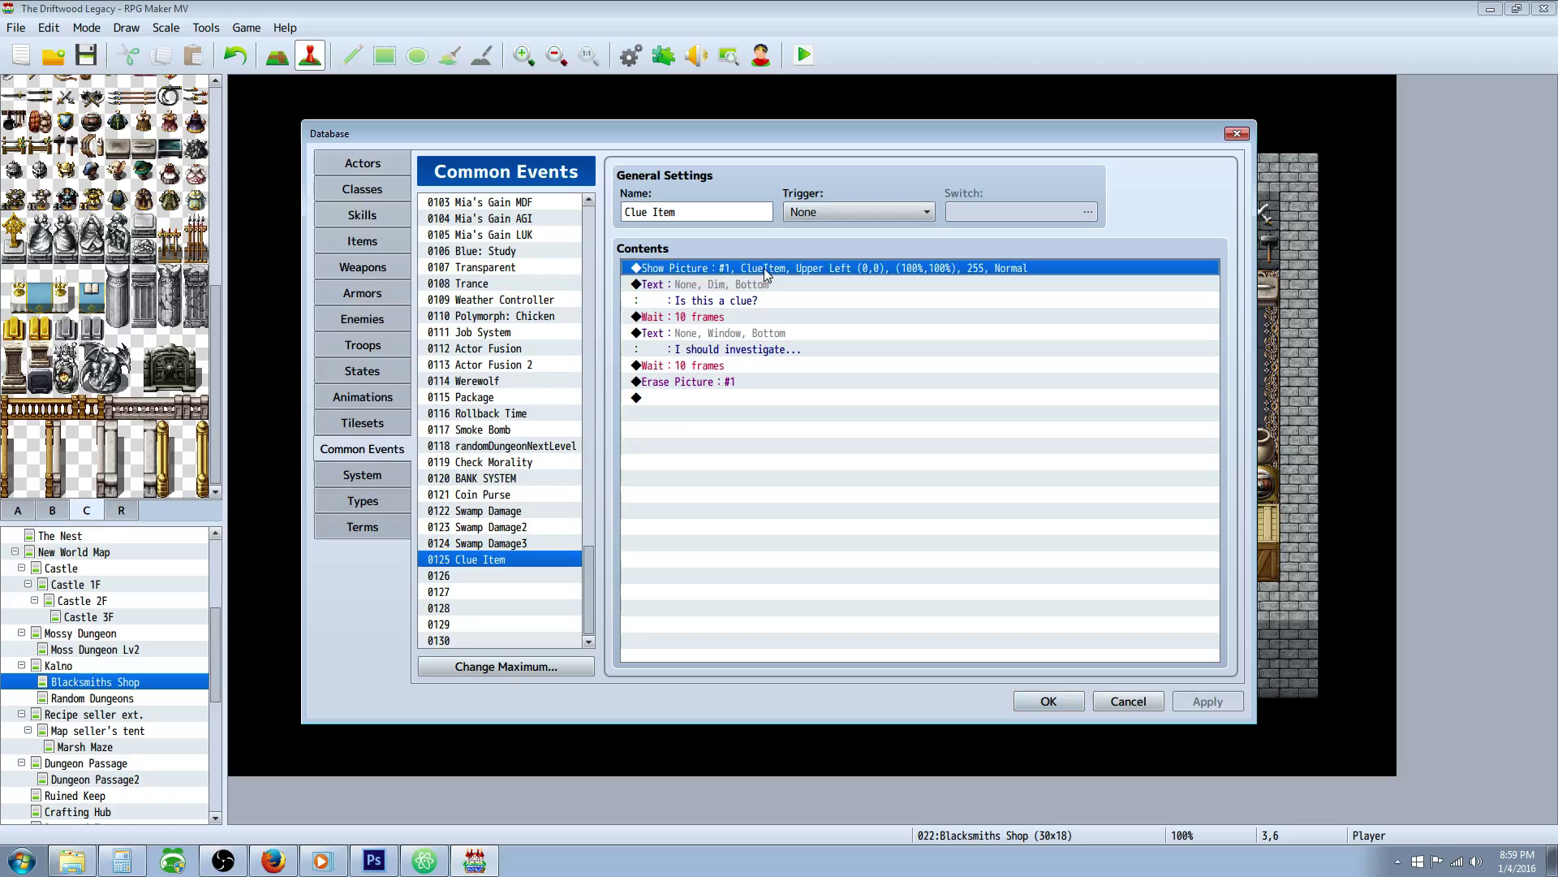
{"action": "left_click", "coordinate": [698, 398]}
{"action": "right_click", "coordinate": [698, 399]}
{"action": "left_click", "coordinate": [729, 404]}
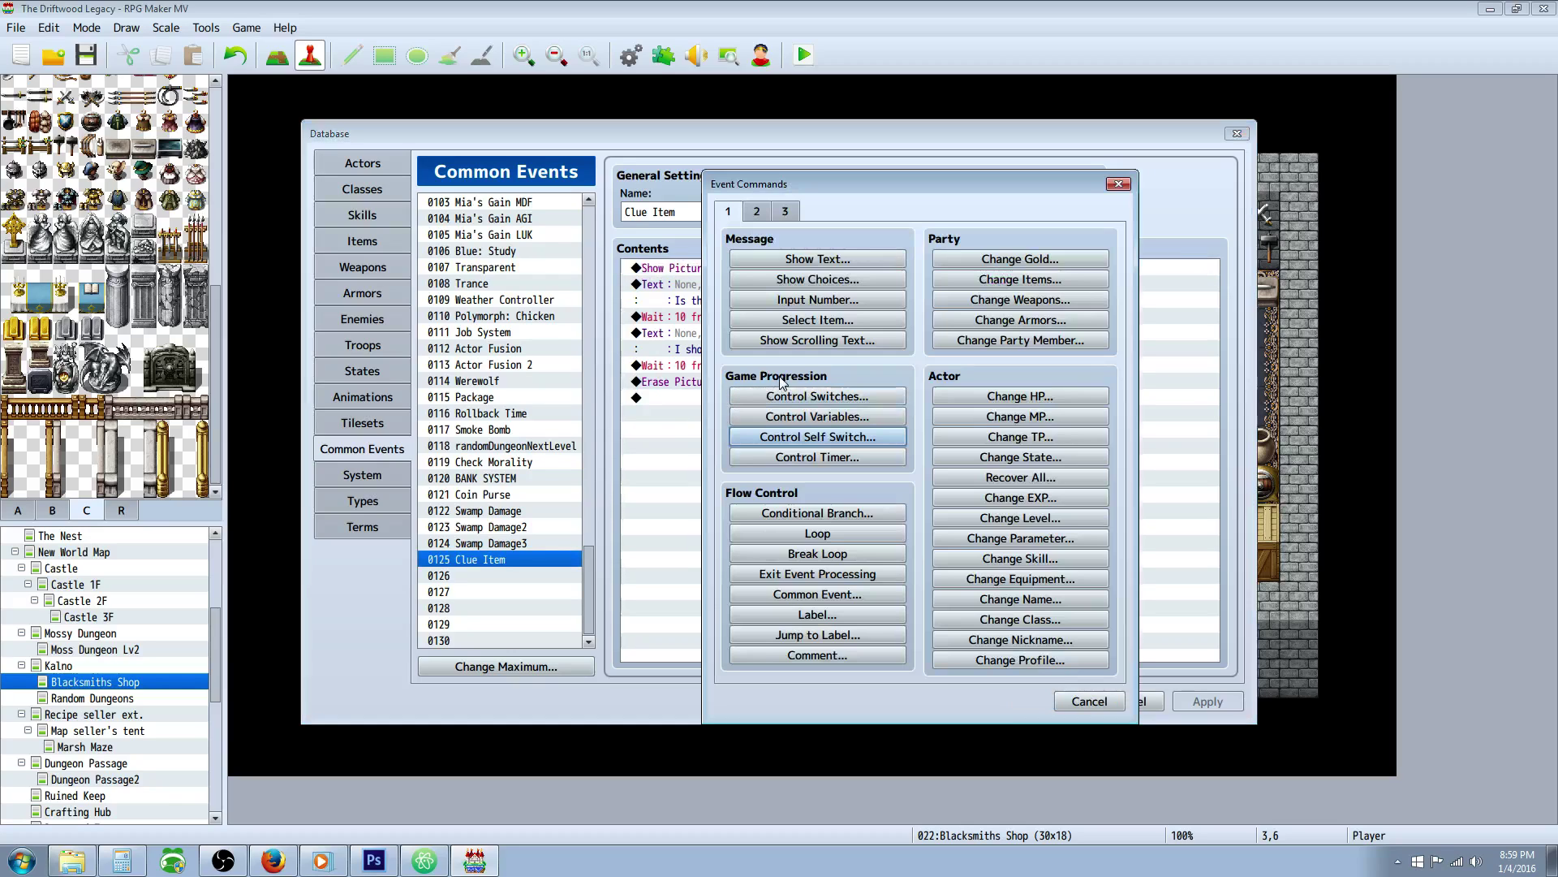
{"action": "left_click", "coordinate": [757, 212]}
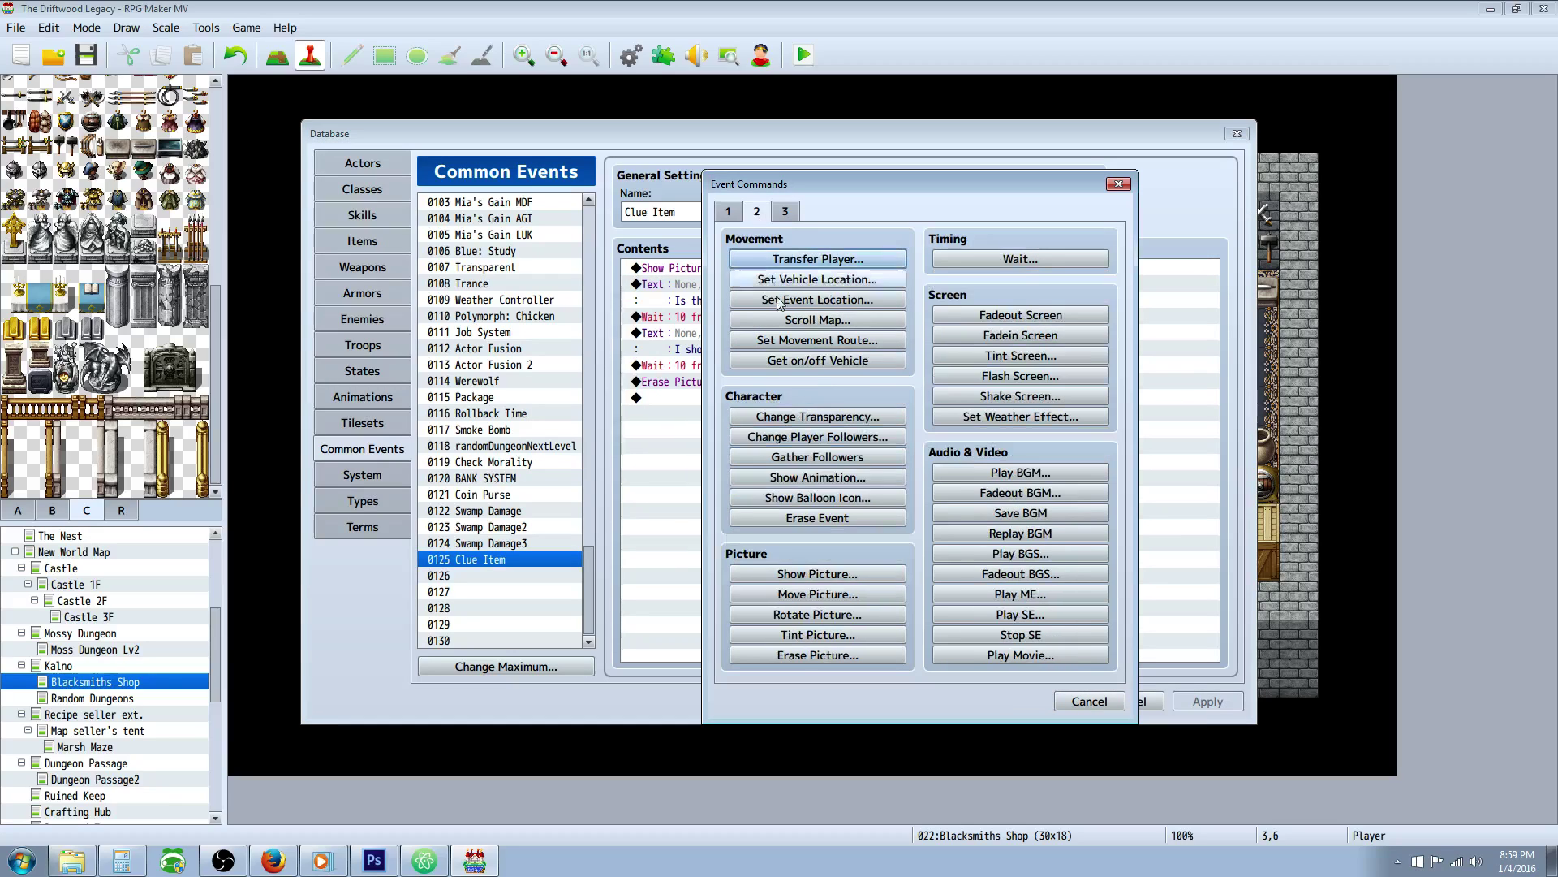
{"action": "left_click", "coordinate": [821, 576]}
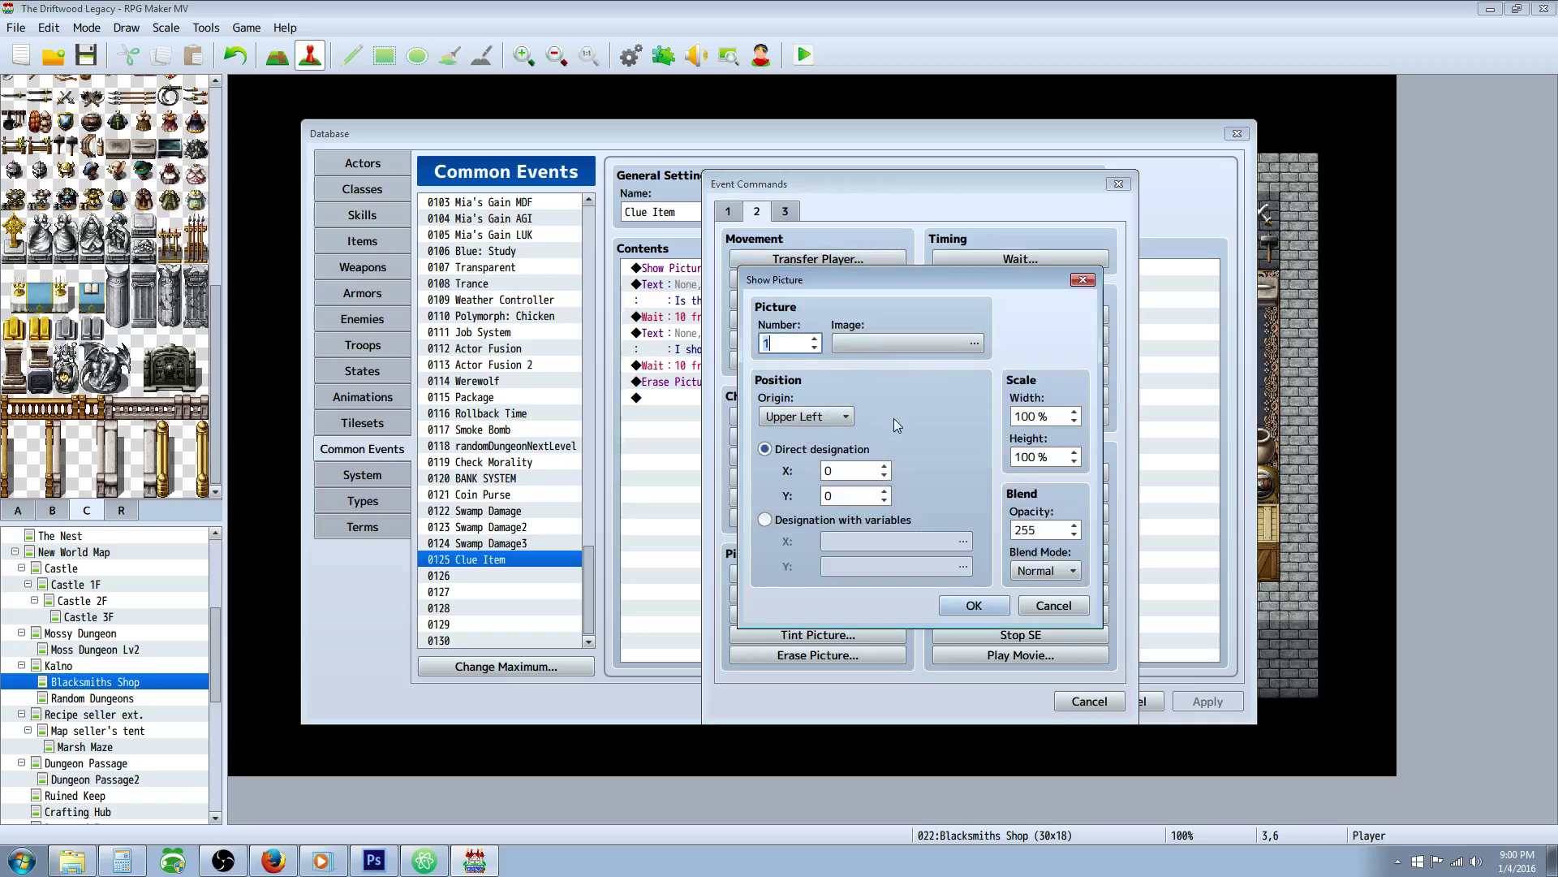
{"action": "left_click", "coordinate": [1054, 605]}
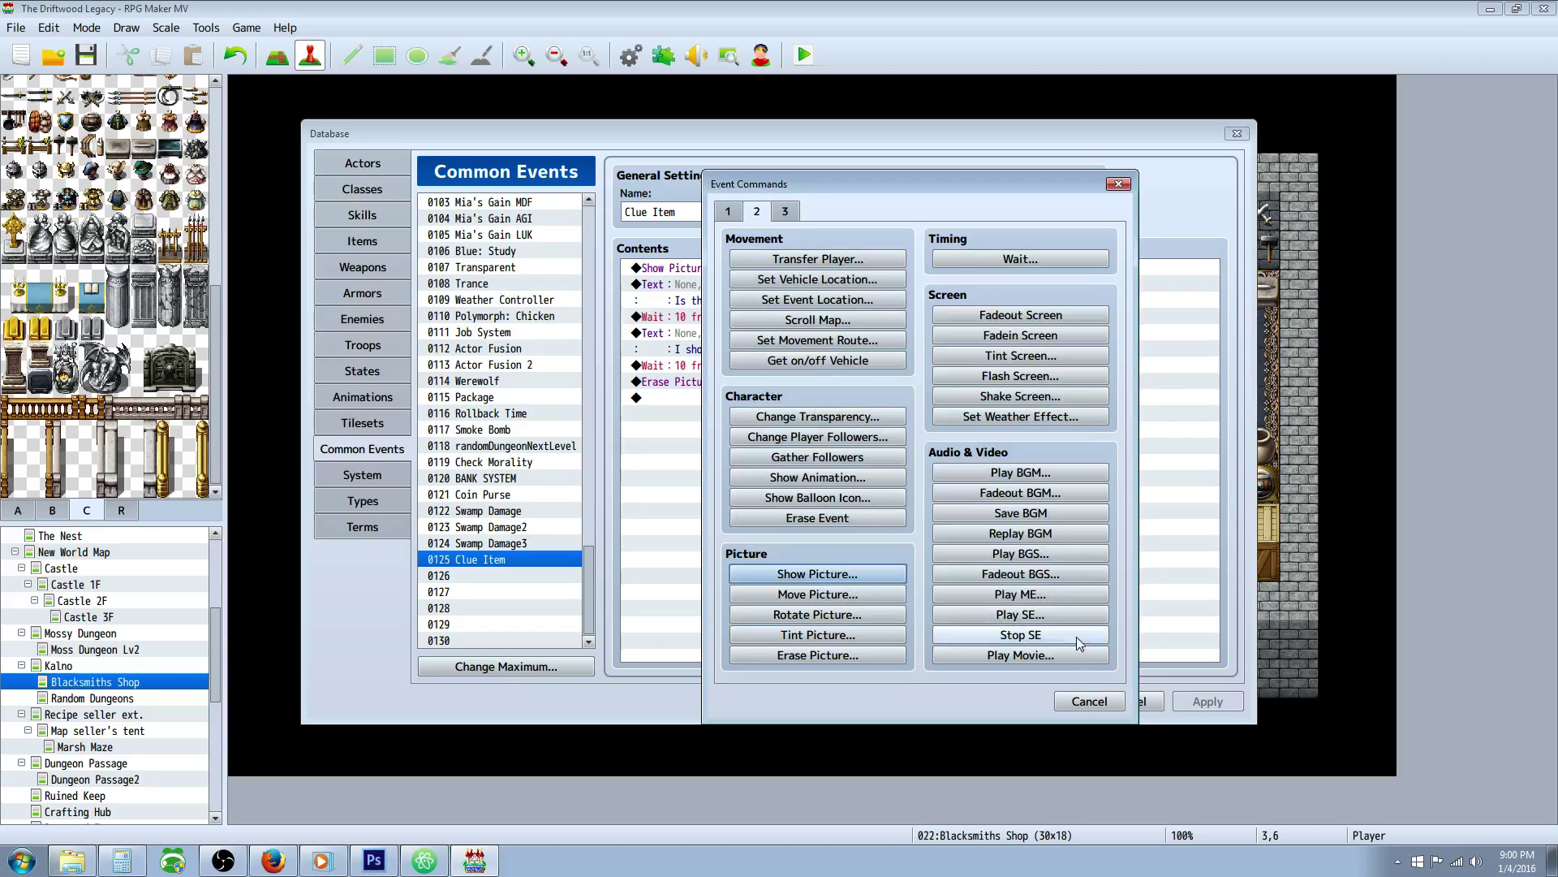
{"action": "left_click", "coordinate": [1089, 701]}
- Edit the Clue Item event's Show Picture command, choose the Upper Left origin and confirm its settings
{"action": "right_click", "coordinate": [793, 270]}
{"action": "left_click", "coordinate": [835, 306]}
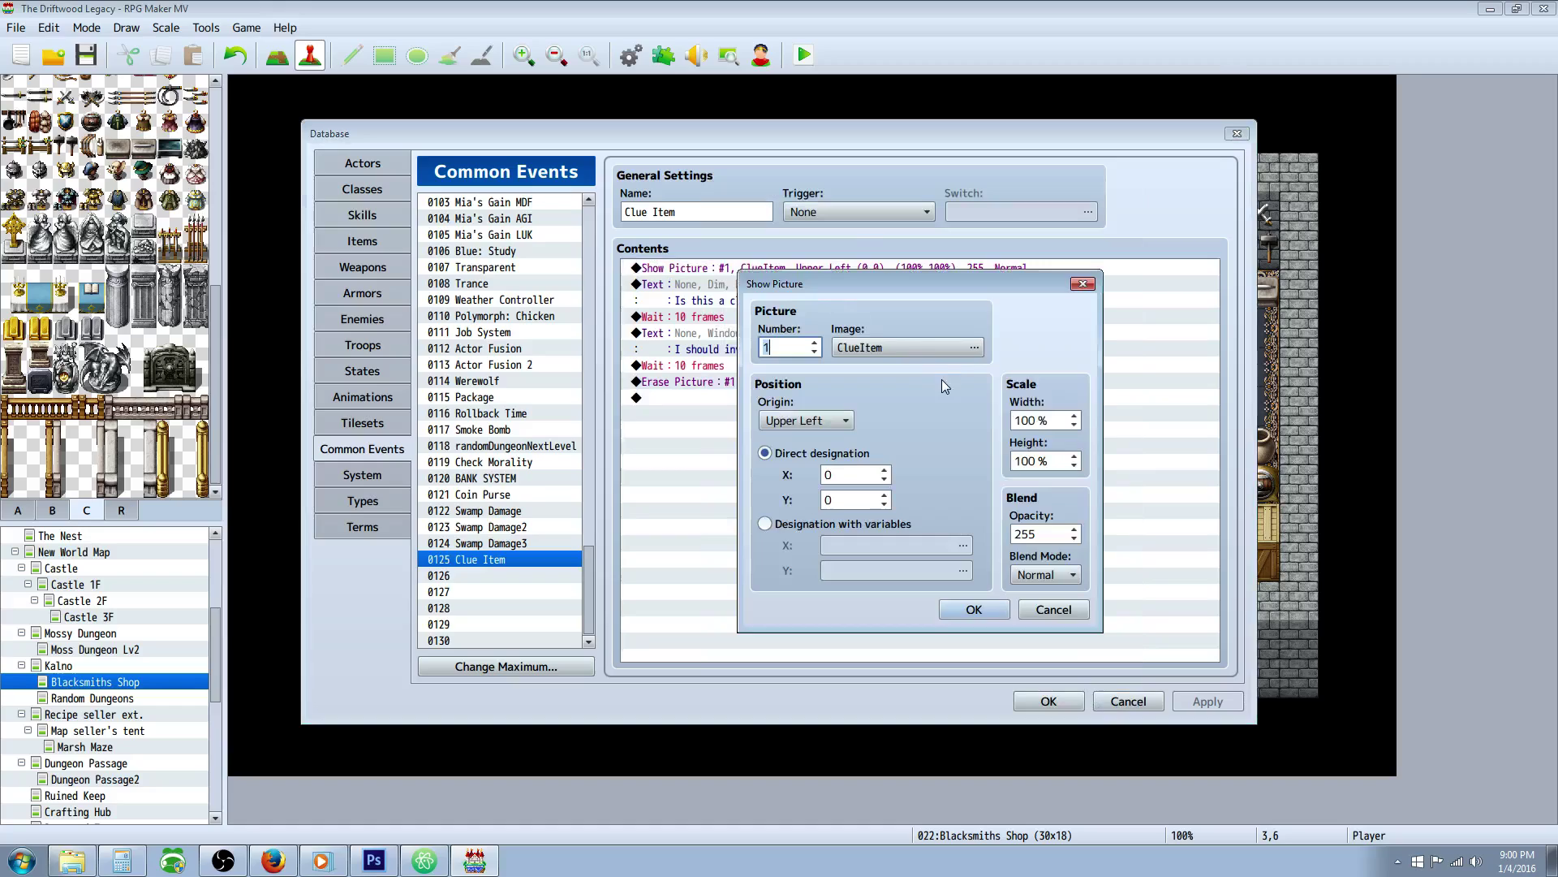
{"action": "left_click", "coordinate": [766, 351]}
{"action": "left_click", "coordinate": [802, 421]}
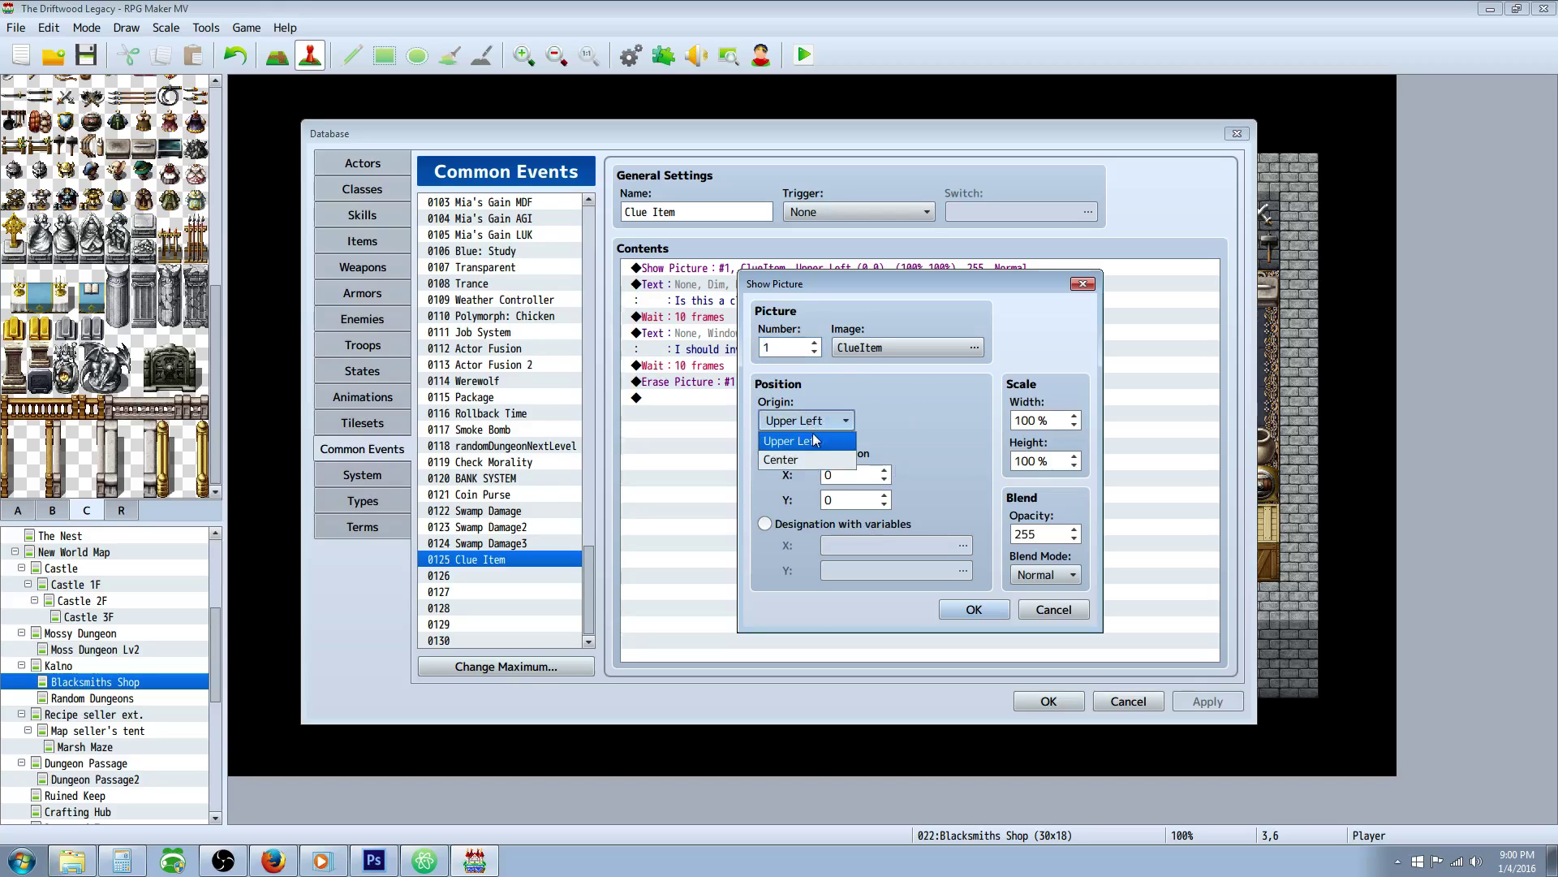
{"action": "left_click", "coordinate": [809, 443]}
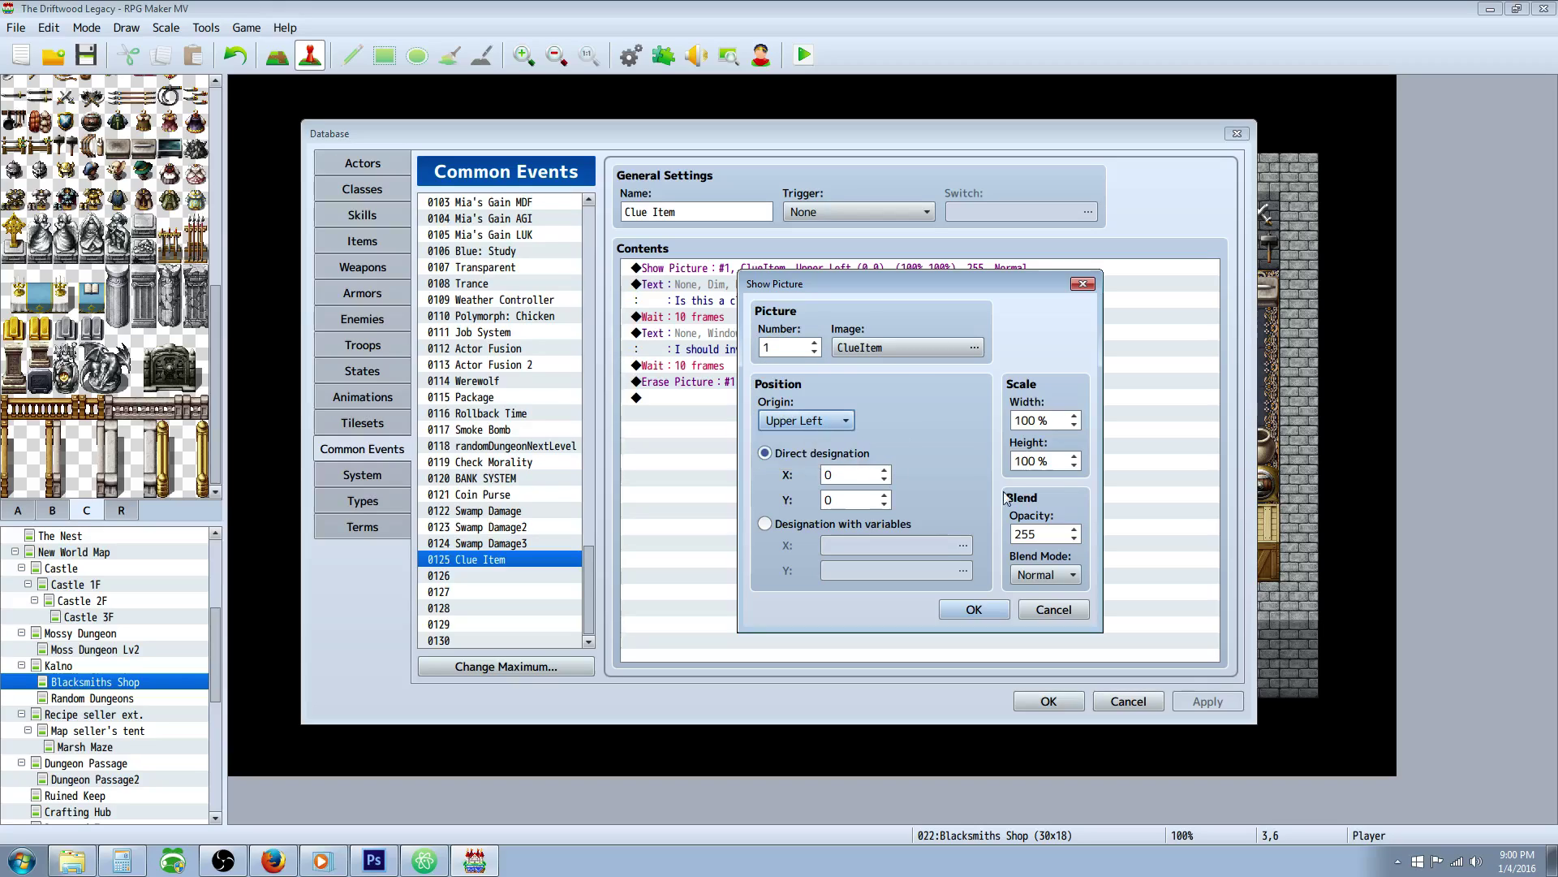
{"action": "left_click", "coordinate": [974, 609]}
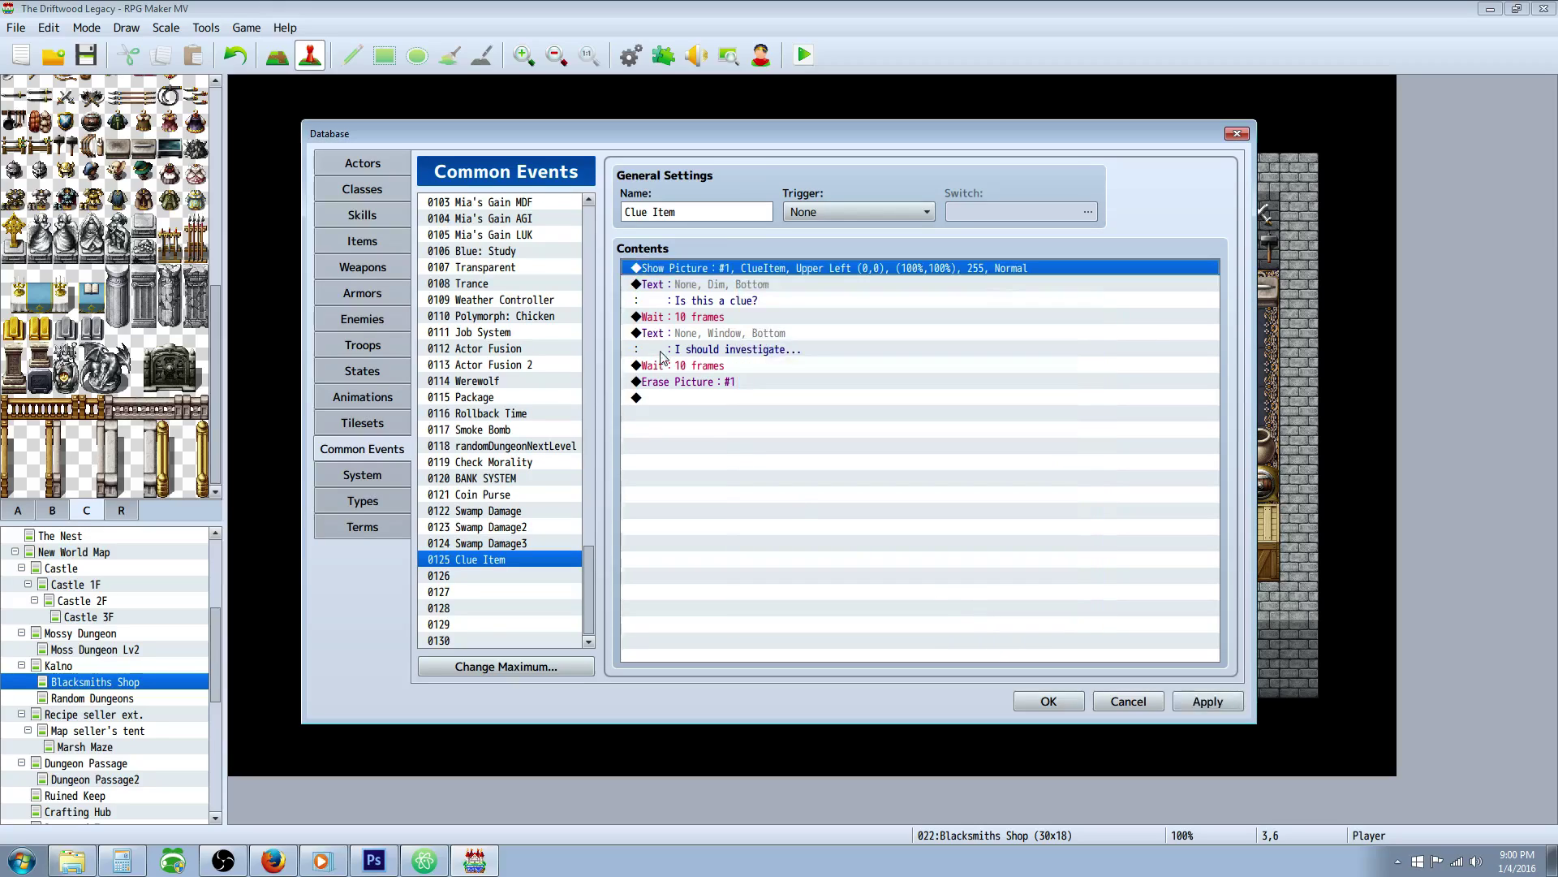
- Review the Clue Item event's picture, text, wait and erase commands in order, including the settings of the second text message
{"action": "left_click", "coordinate": [728, 286]}
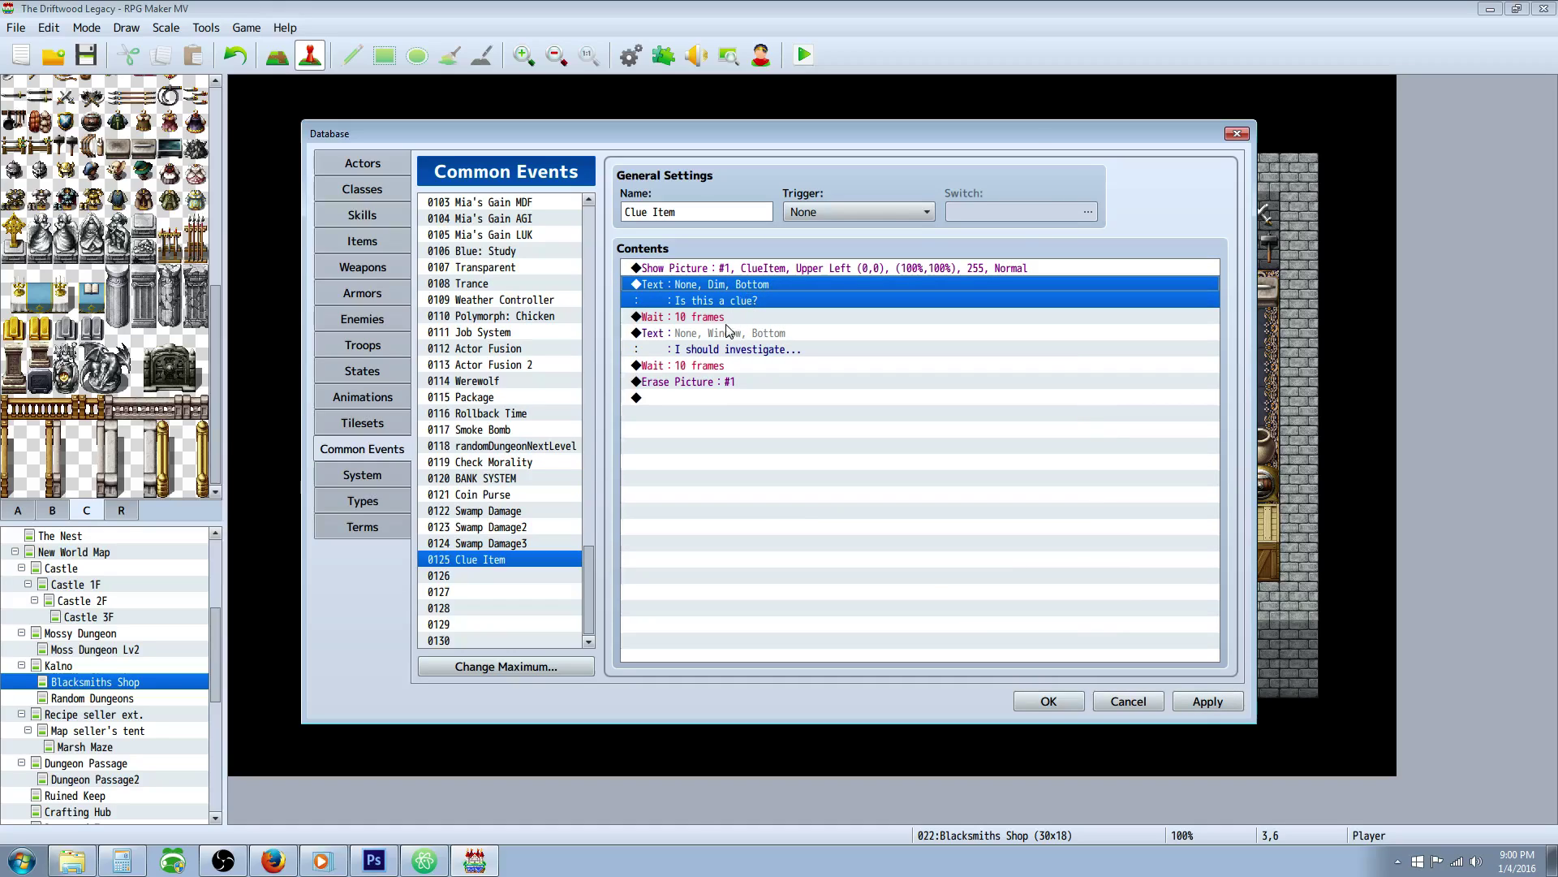
{"action": "left_click", "coordinate": [728, 318]}
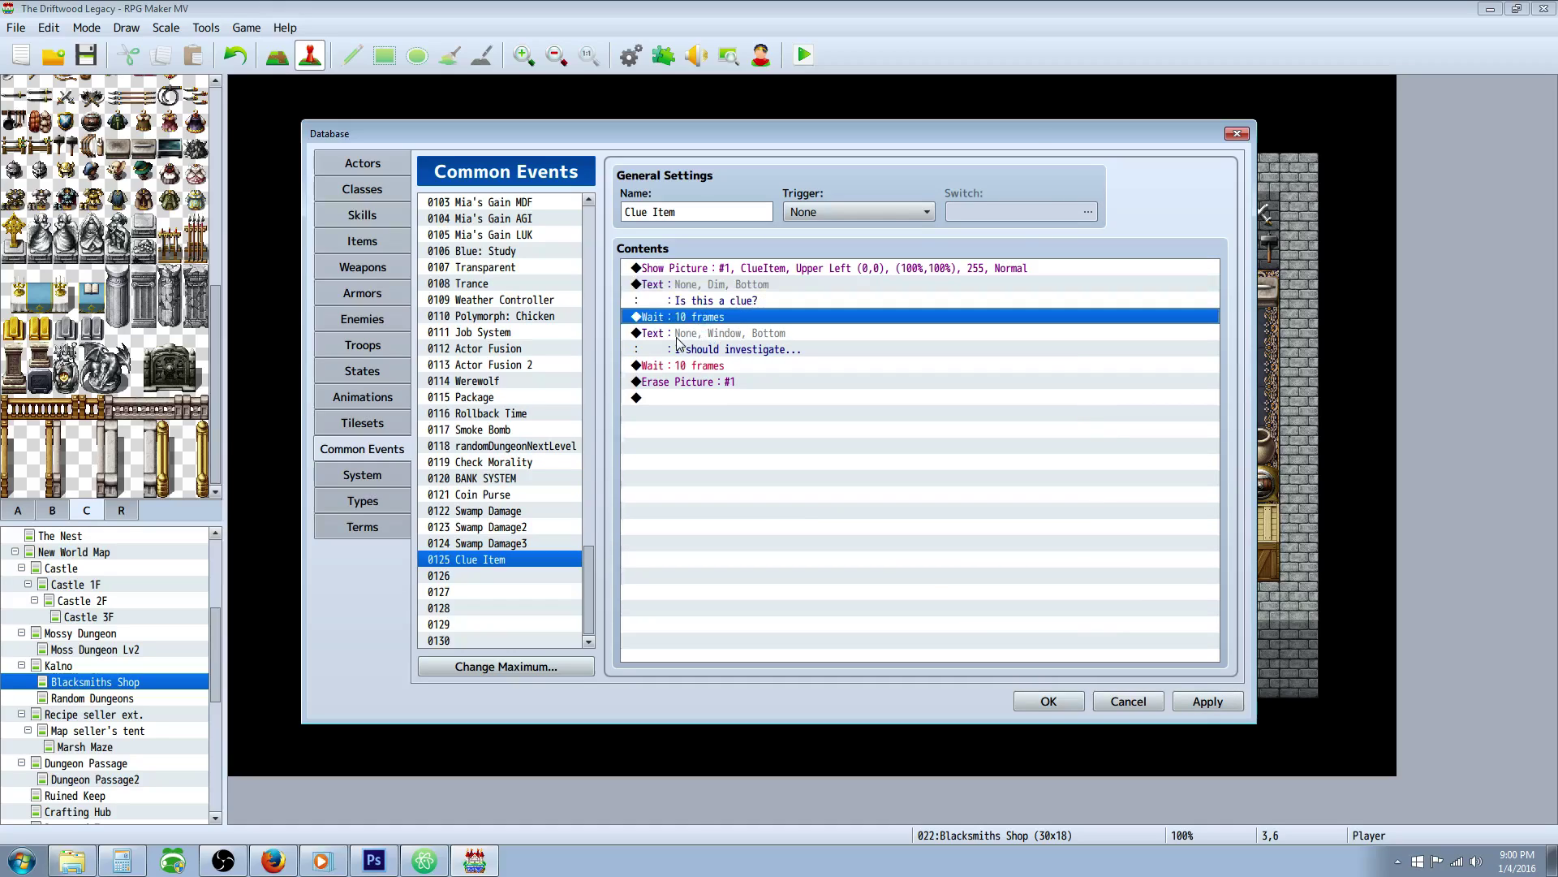
{"action": "left_click", "coordinate": [683, 409]}
{"action": "left_click", "coordinate": [711, 336]}
{"action": "left_click", "coordinate": [703, 366]}
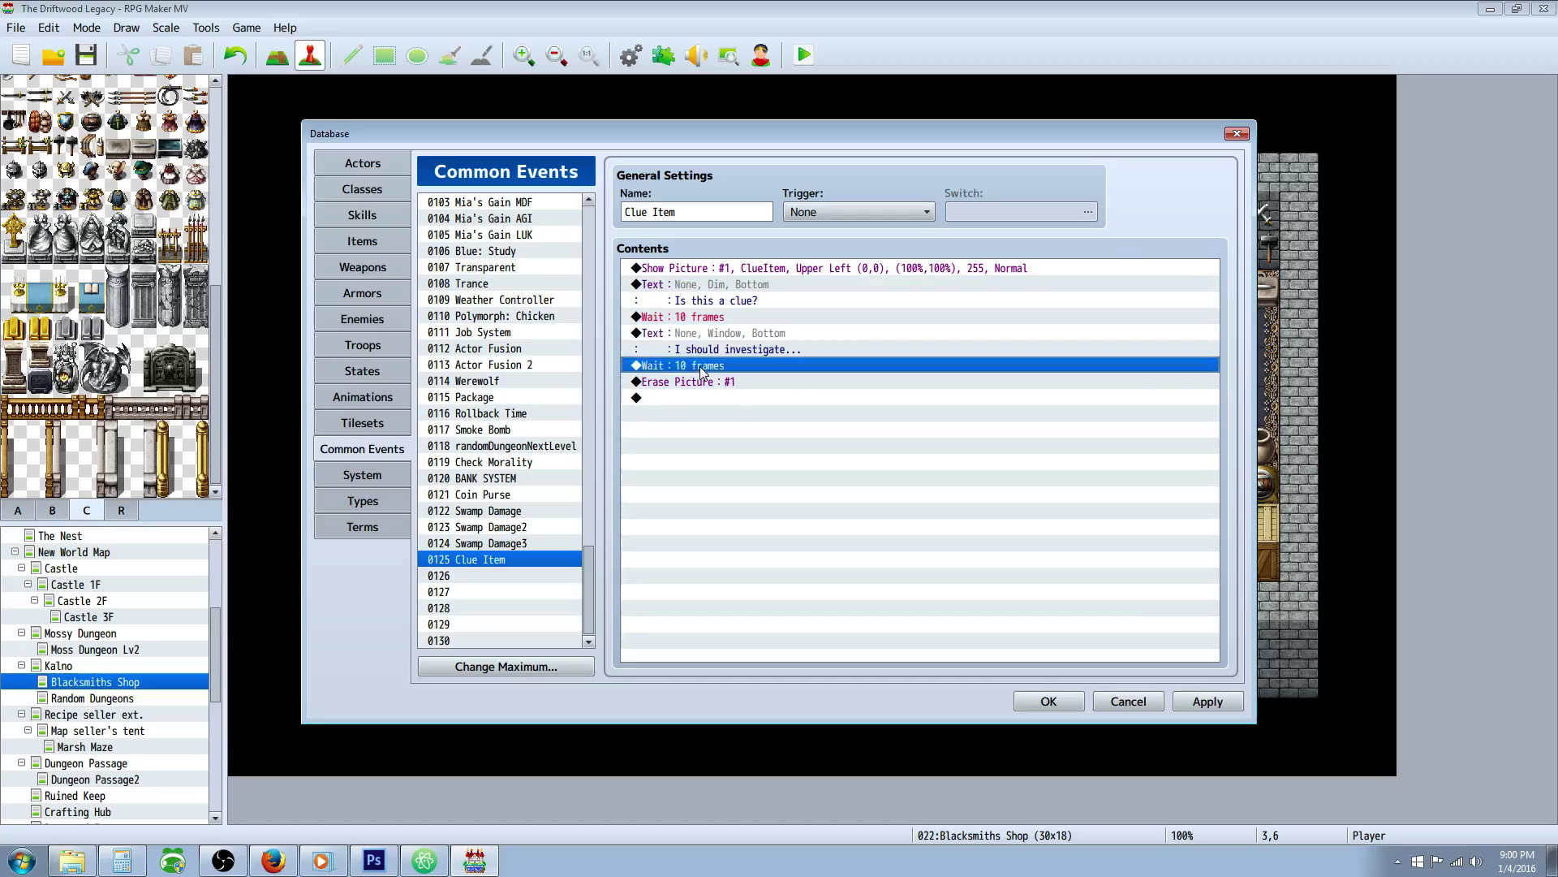
{"action": "left_click", "coordinate": [706, 384]}
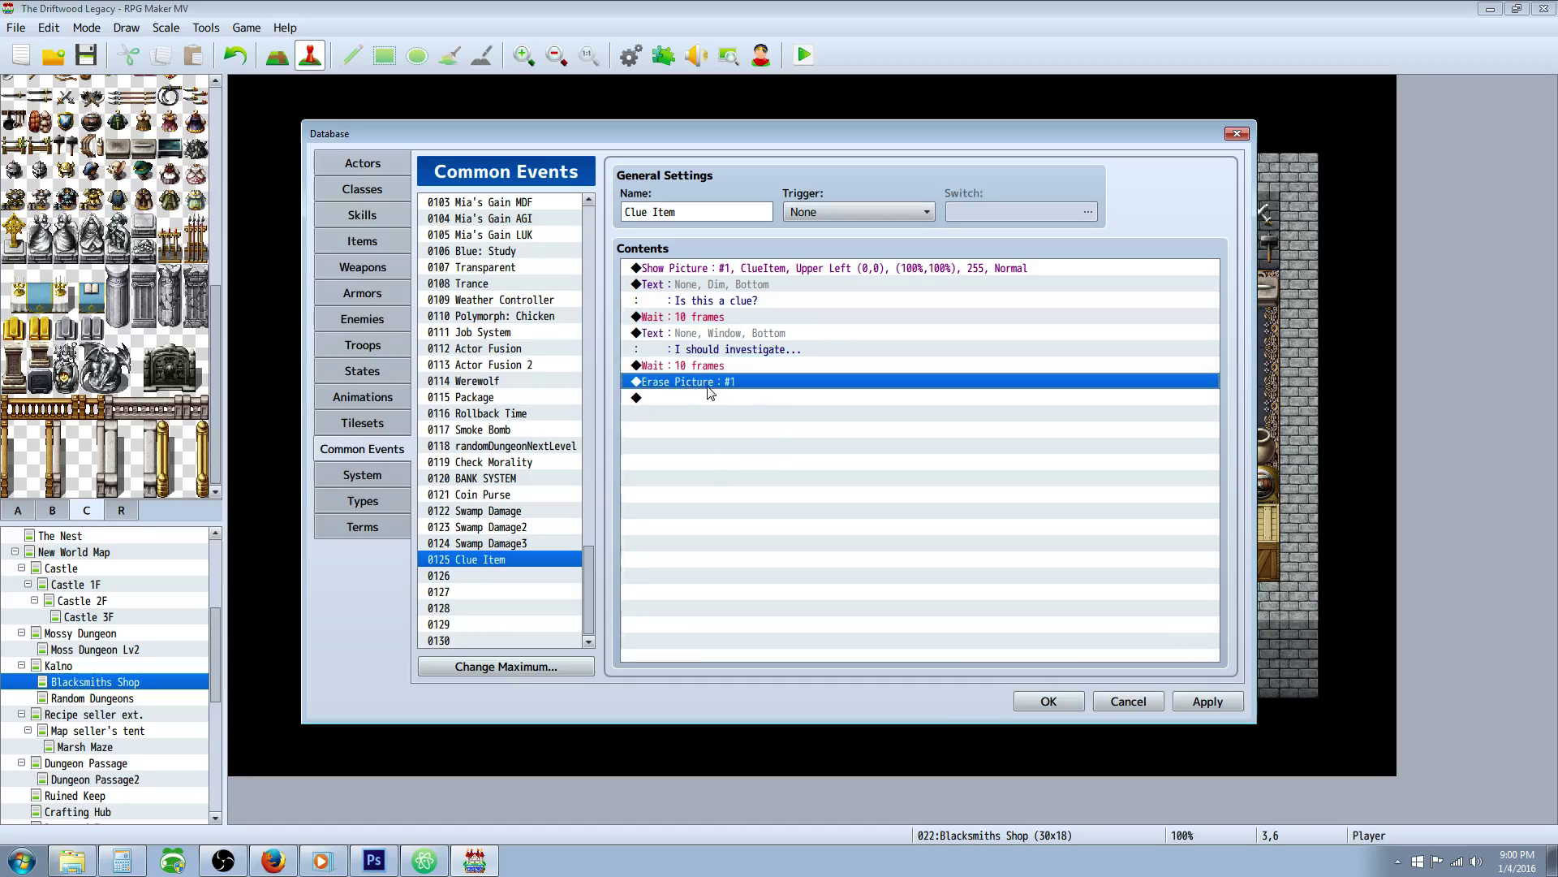
{"action": "left_click", "coordinate": [728, 335]}
{"action": "left_click", "coordinate": [688, 369]}
{"action": "double_click", "coordinate": [704, 336]}
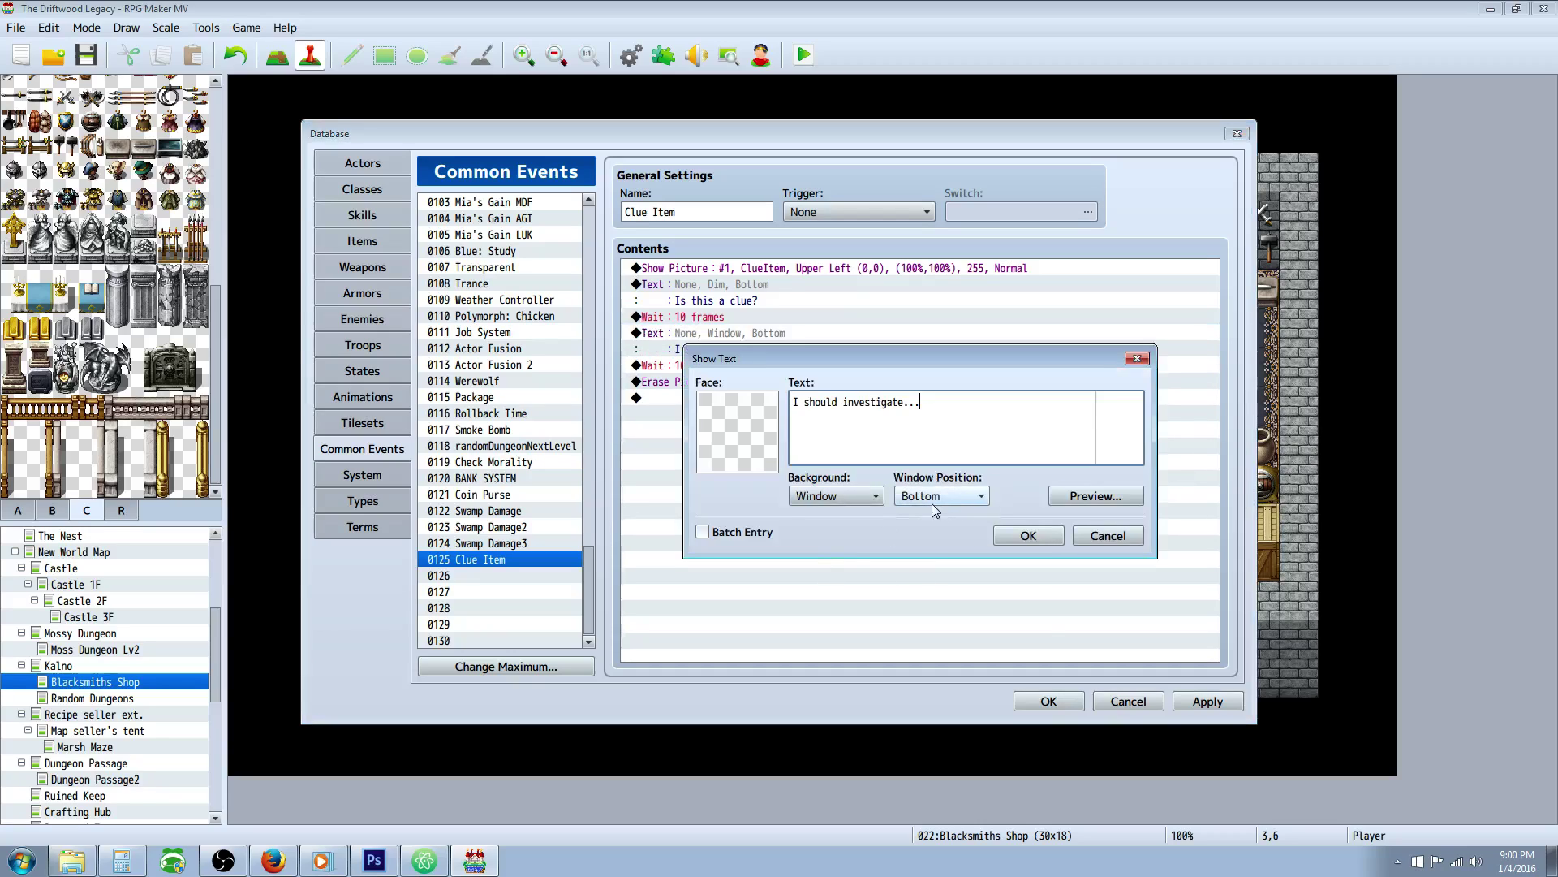
{"action": "left_click", "coordinate": [1039, 538]}
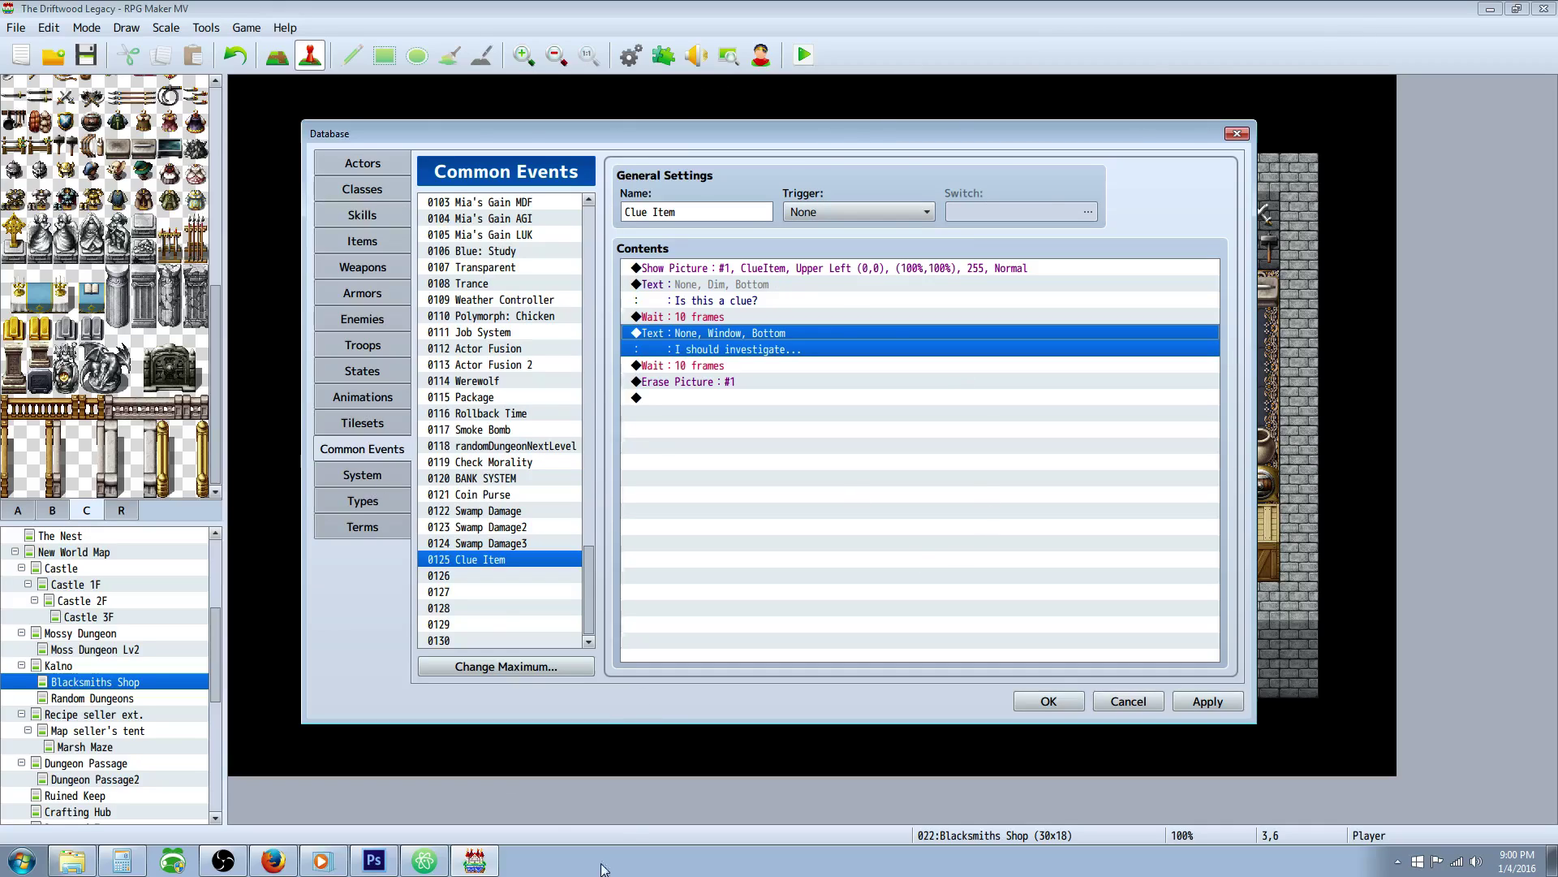
{"action": "left_click", "coordinate": [674, 315]}
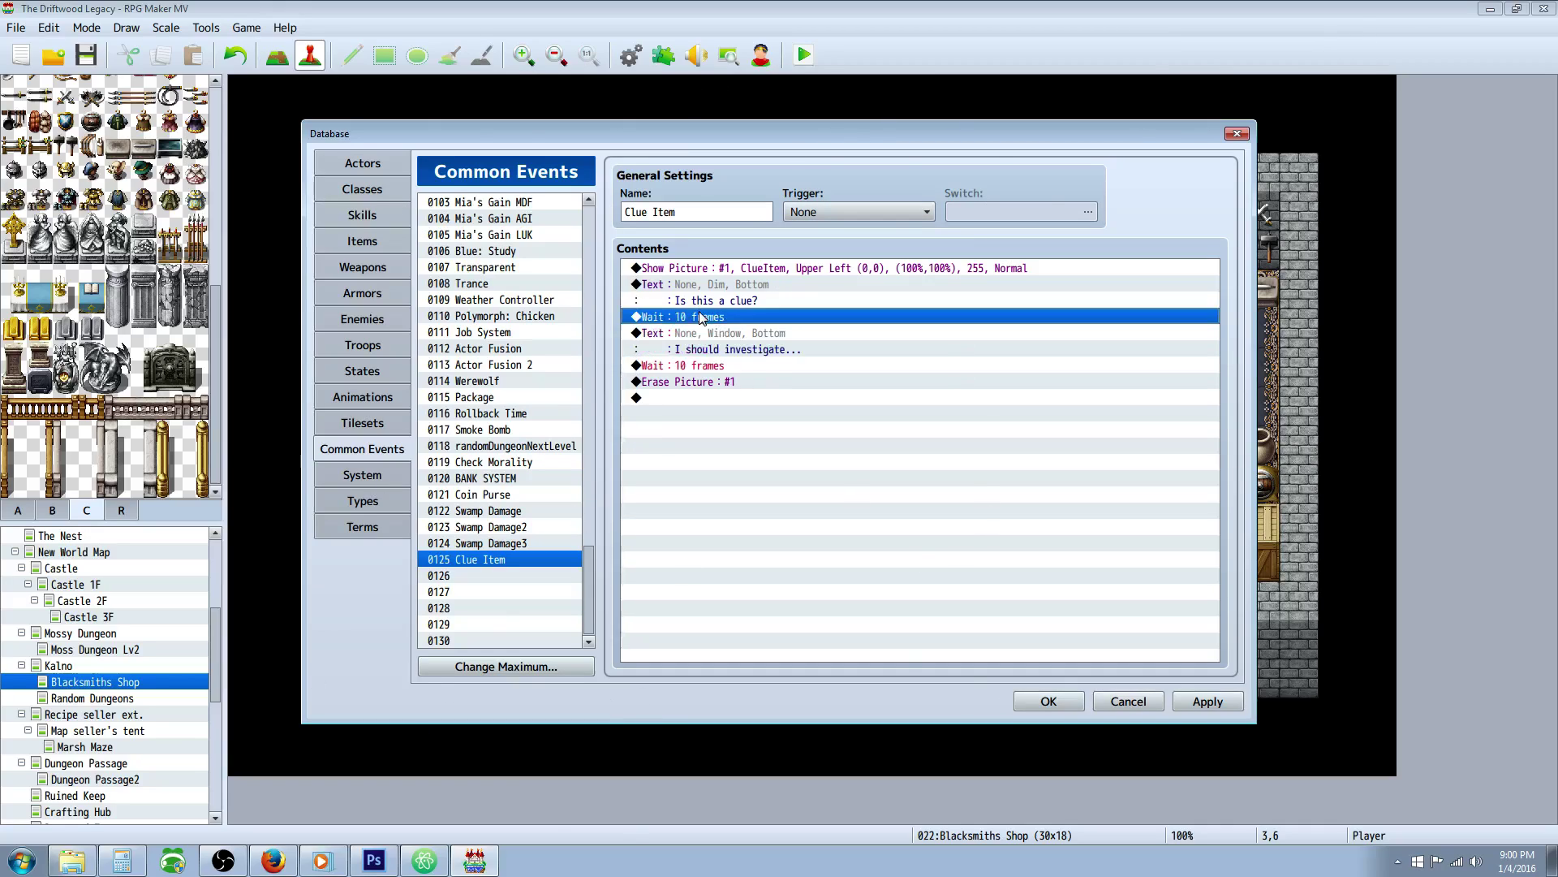
{"action": "left_click", "coordinate": [724, 389]}
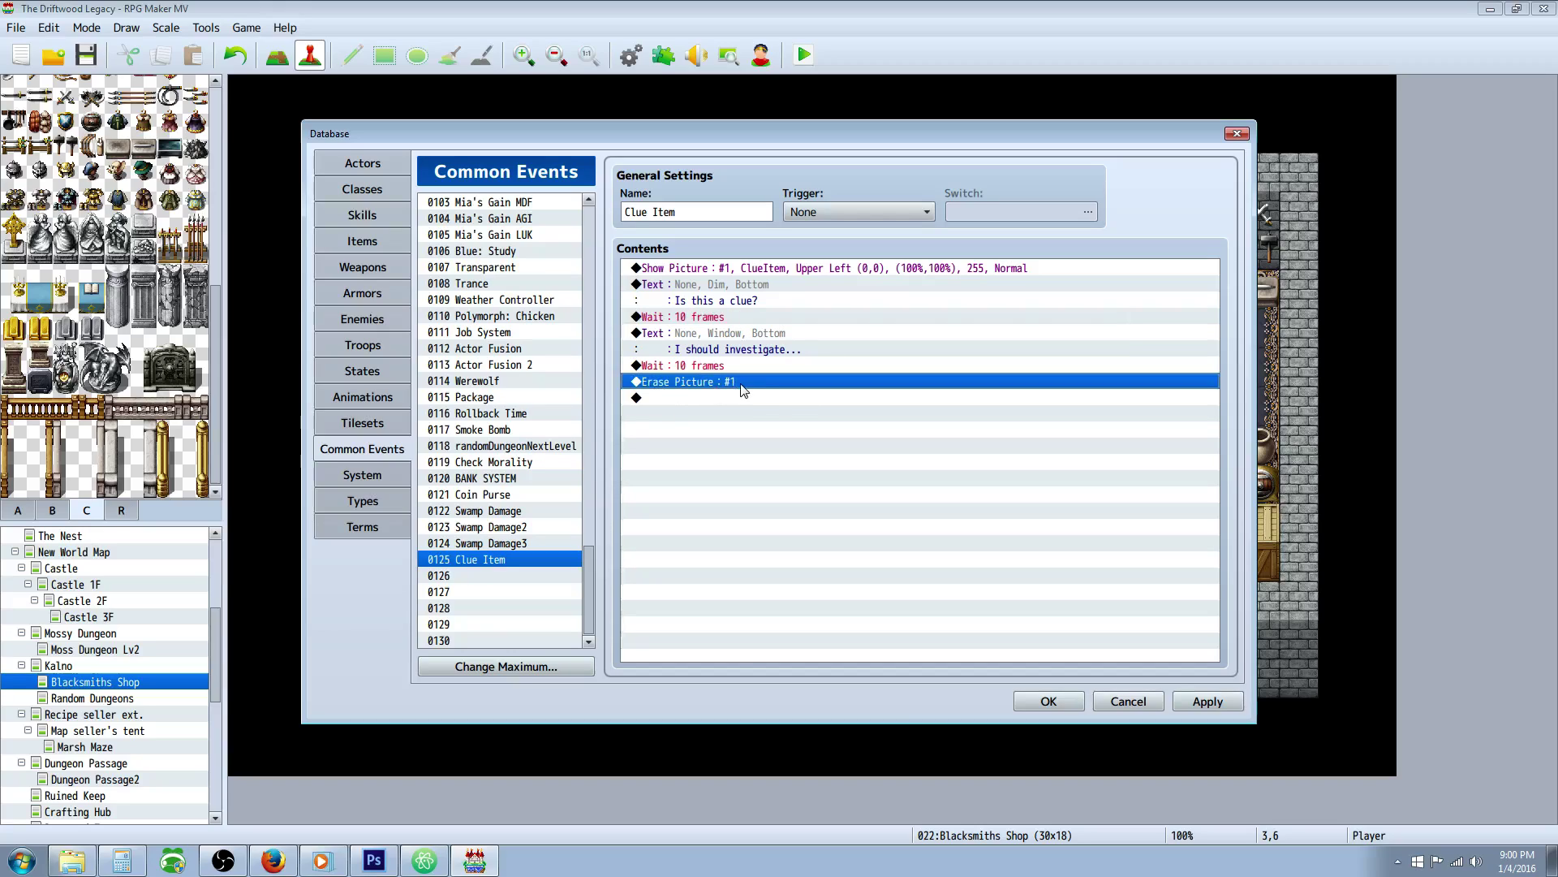
{"action": "left_click", "coordinate": [749, 269]}
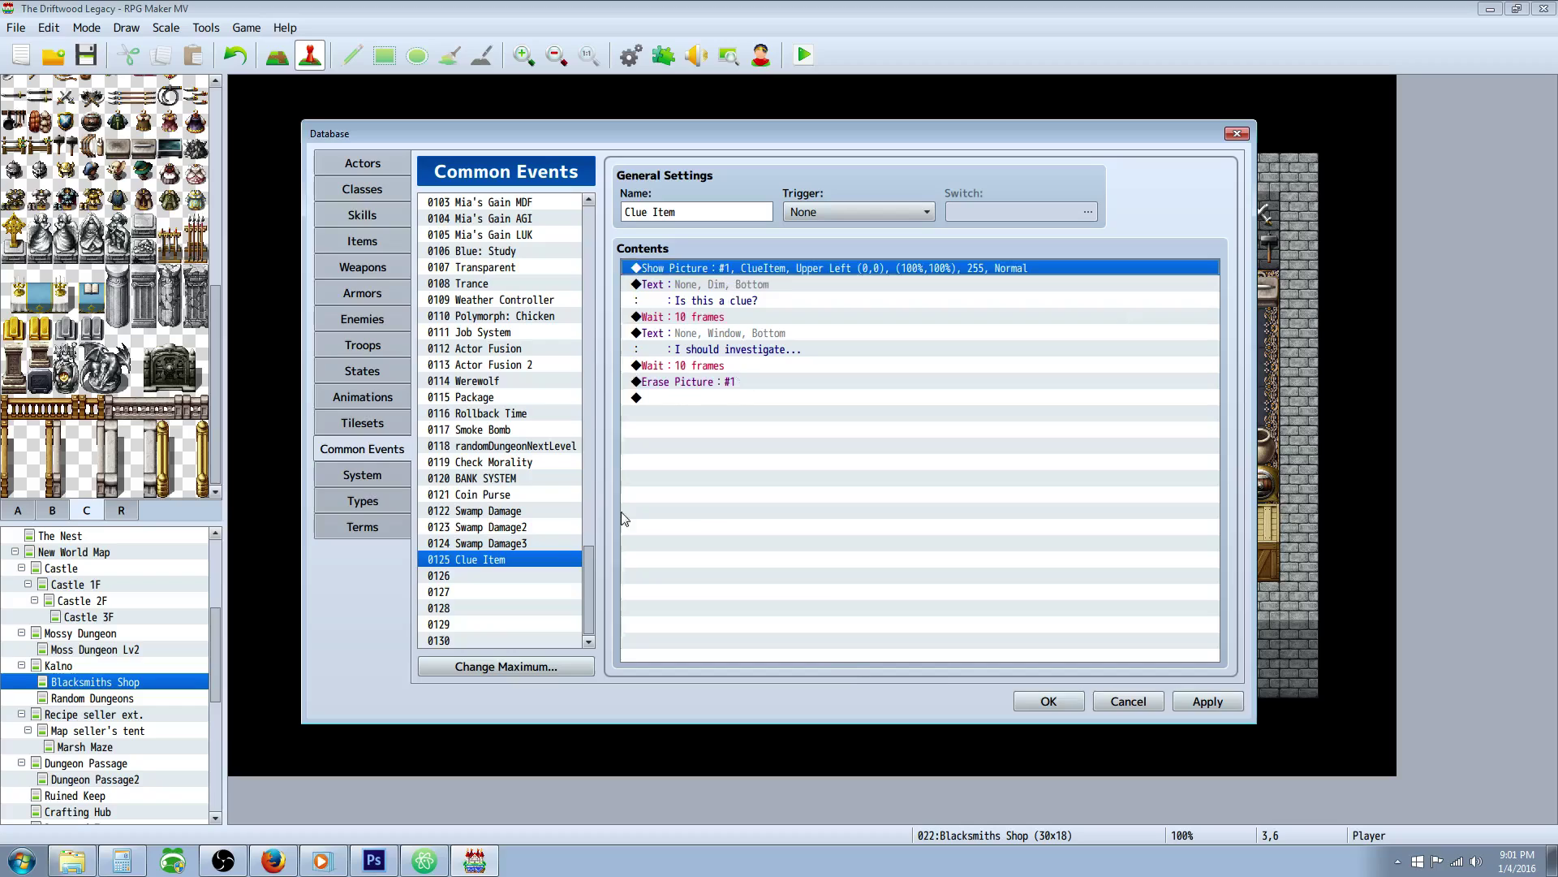
- Check the common event effect assigned to the Clue Item and close the database, accepting its changes
{"action": "left_click", "coordinate": [378, 236]}
{"action": "left_click", "coordinate": [1086, 365]}
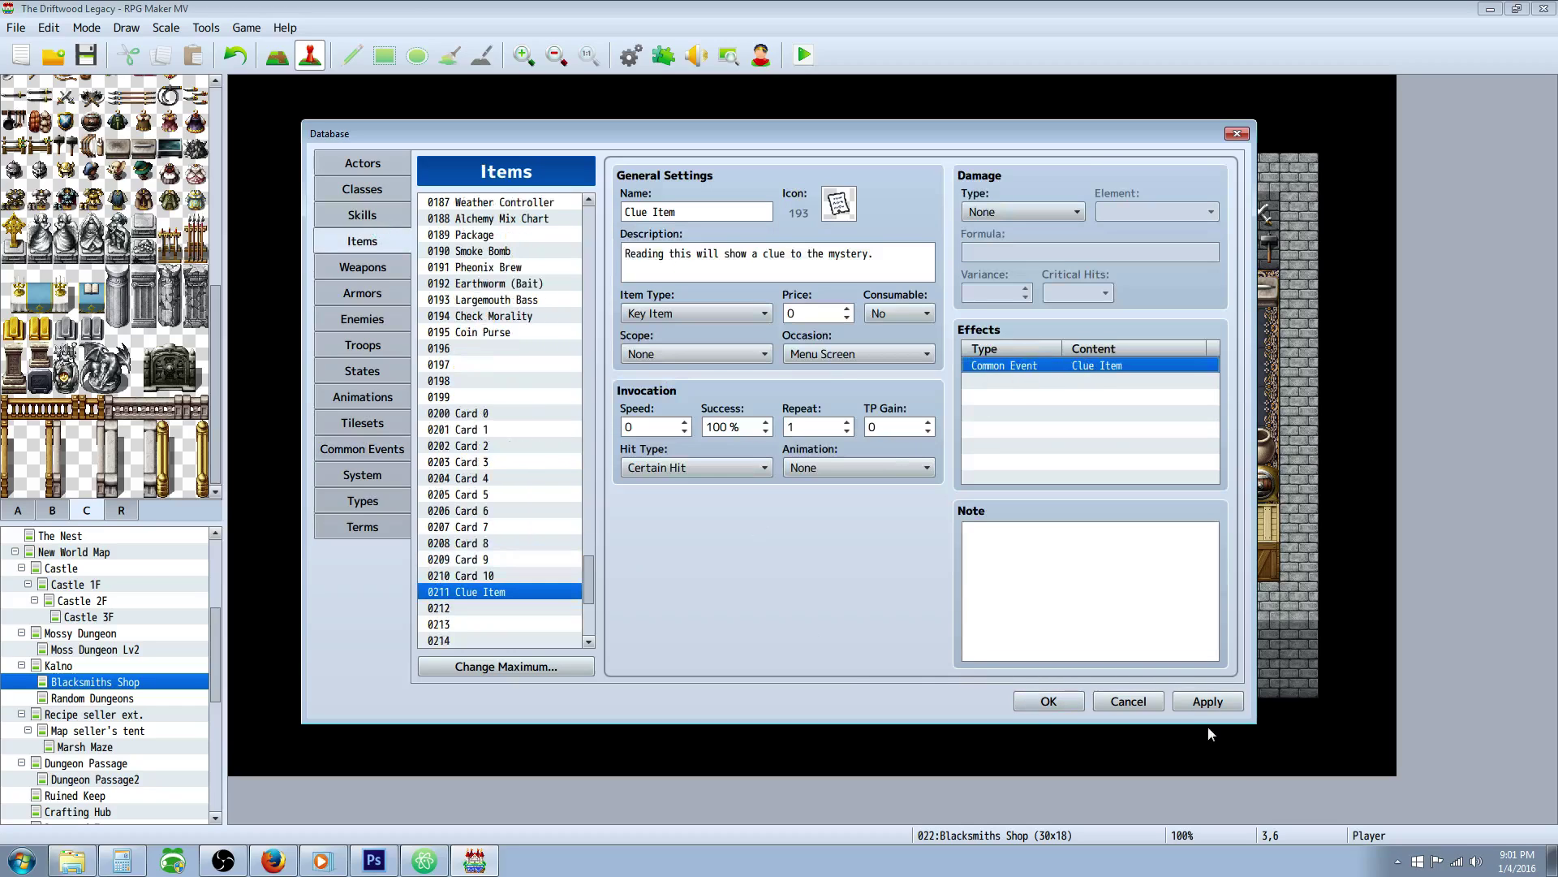
{"action": "left_click", "coordinate": [1048, 701]}
- Inspect the EV004 event in the Blacksmiths Shop that gives the player the Clue Item, and close its editor
{"action": "double_click", "coordinate": [381, 298]}
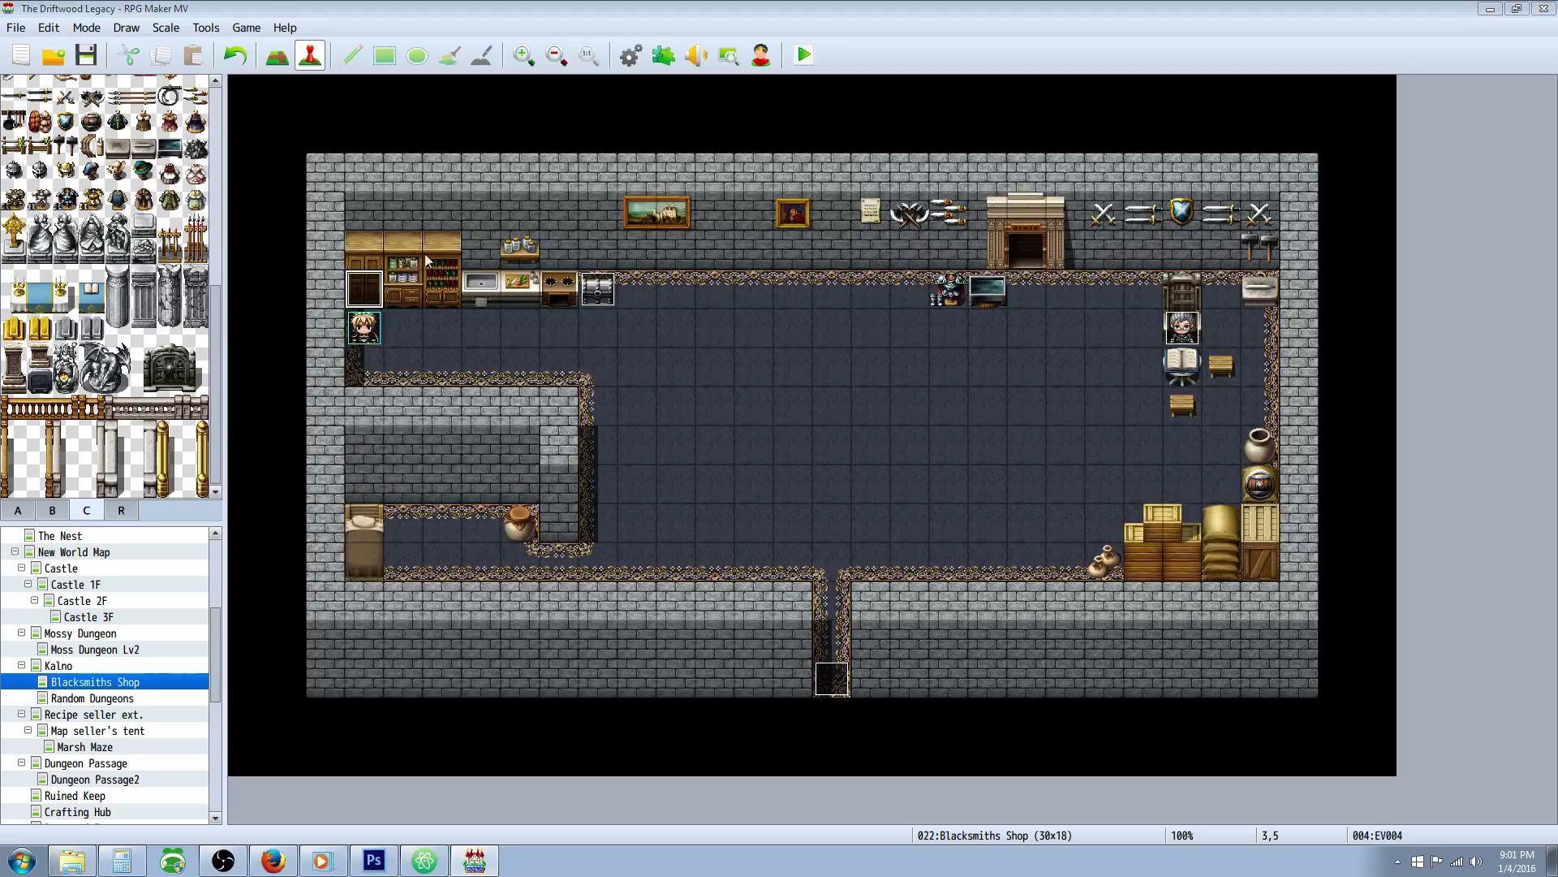
{"action": "left_click", "coordinate": [820, 264]}
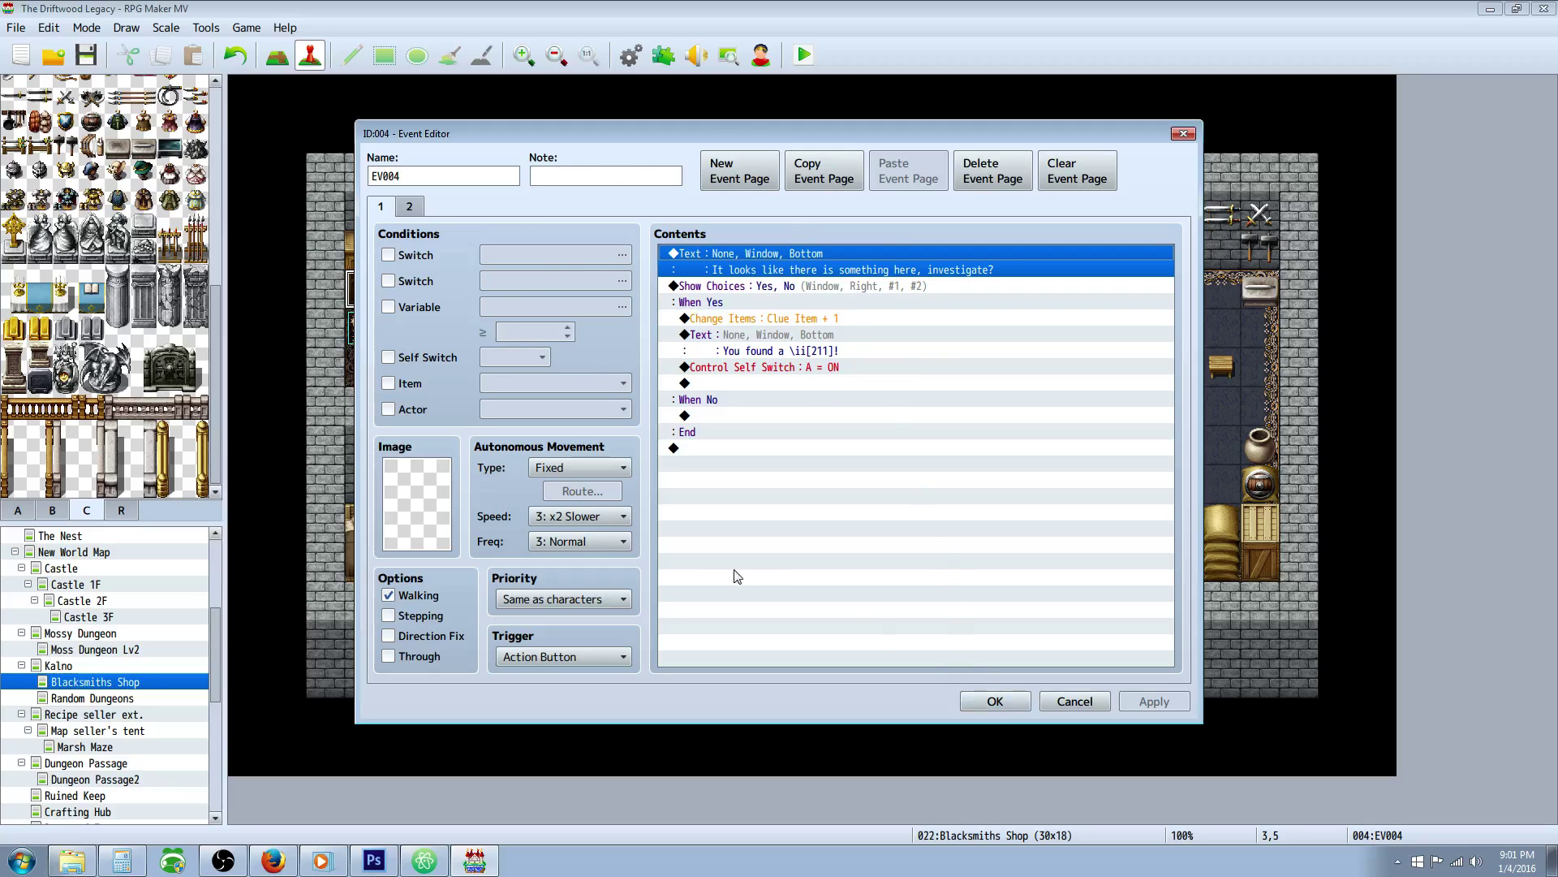
{"action": "left_click", "coordinate": [1011, 701]}
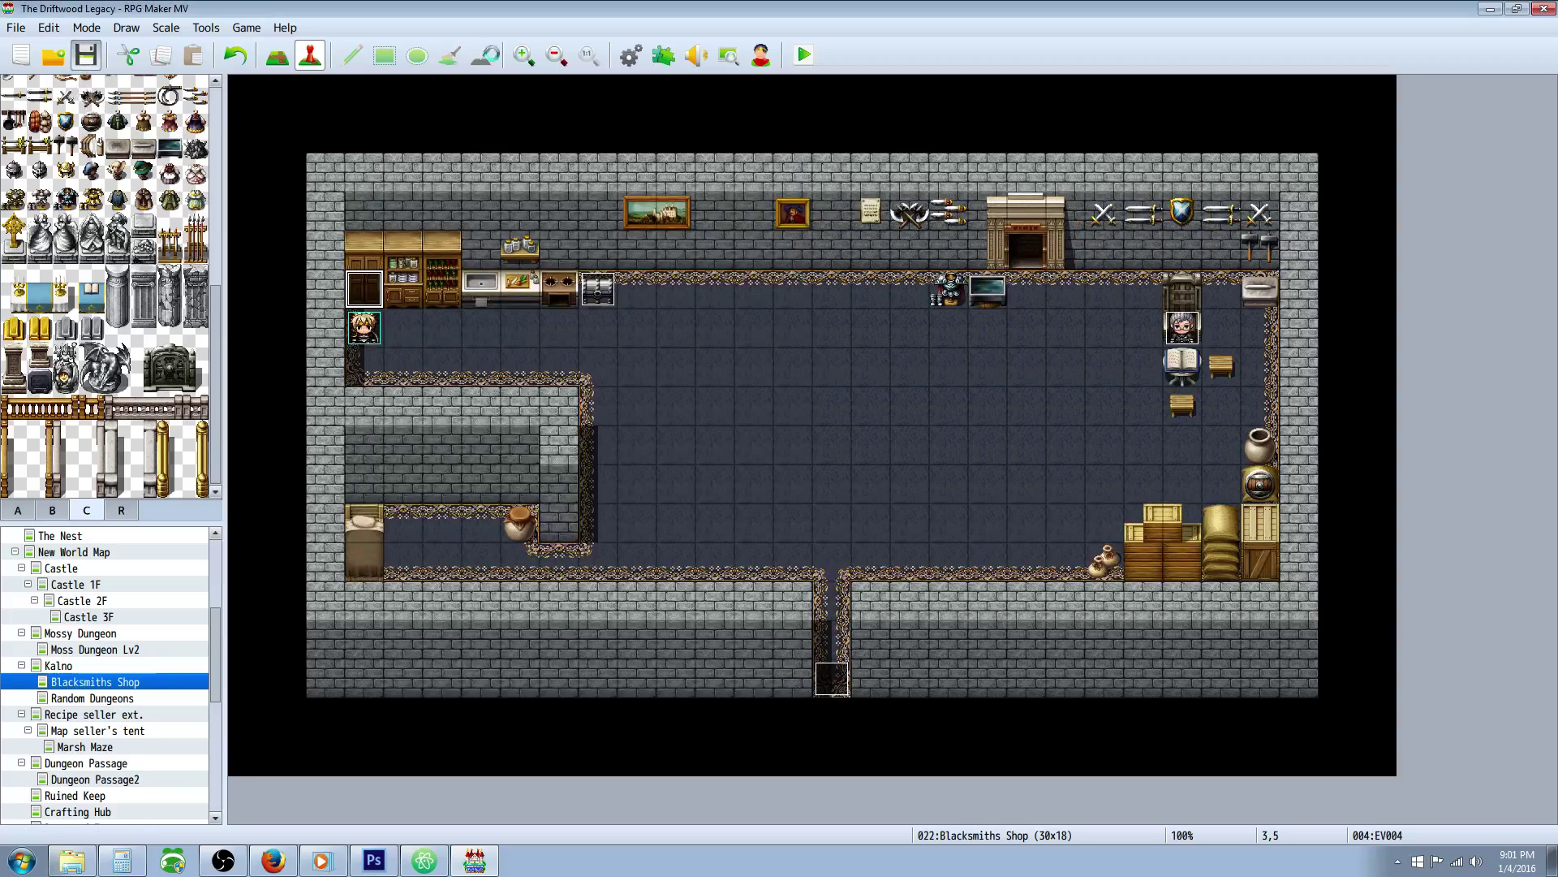
- Start a playtest of the game, maximize its window and choose an entry from the title menu
{"action": "left_click", "coordinate": [807, 55]}
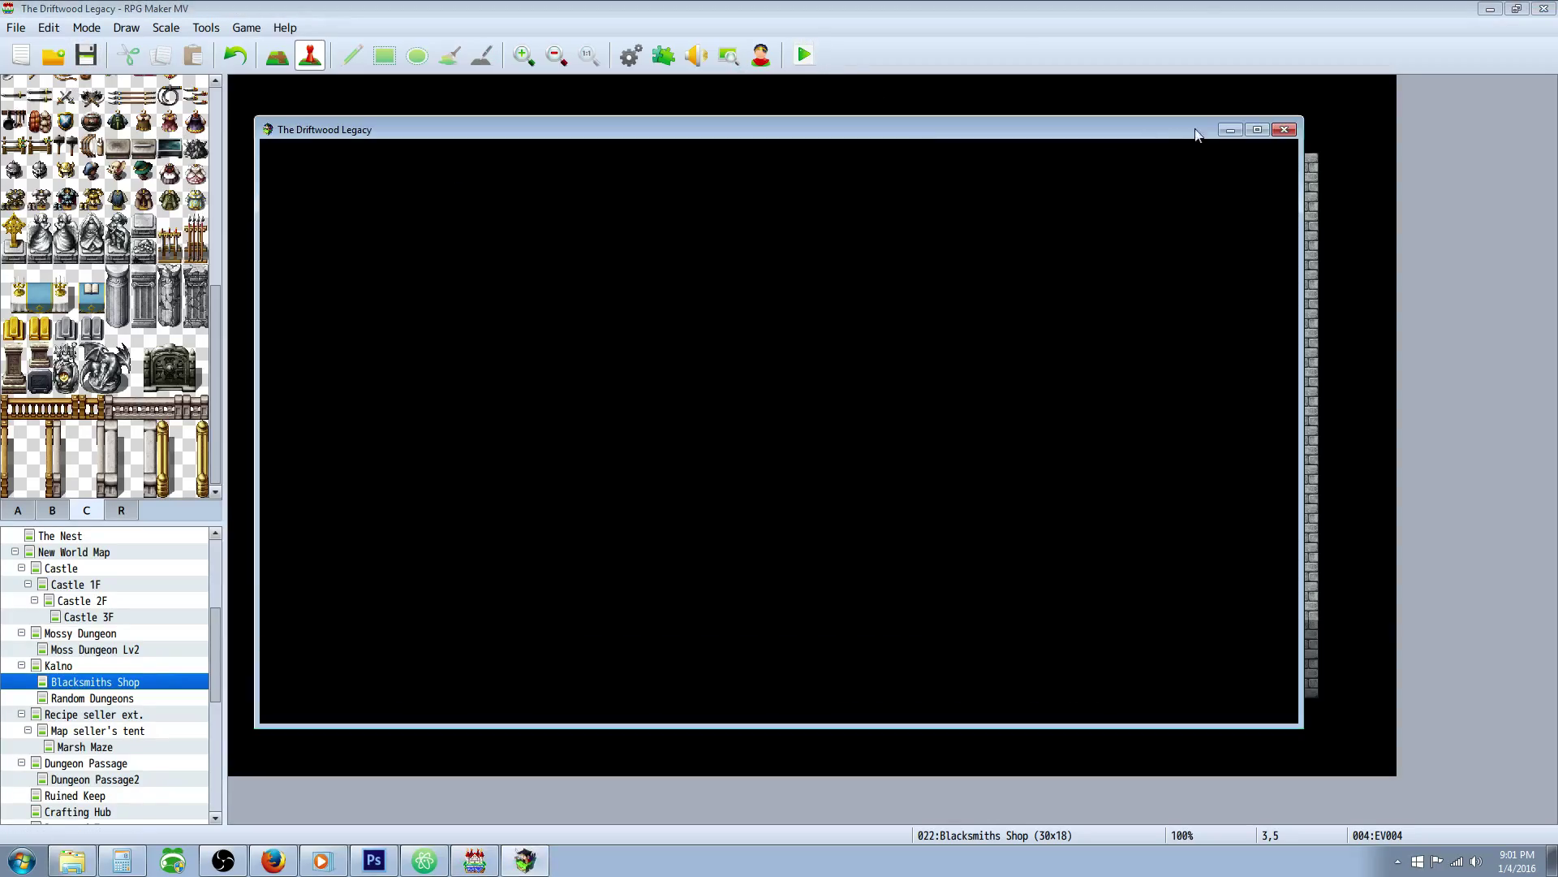
{"action": "left_click", "coordinate": [1257, 131]}
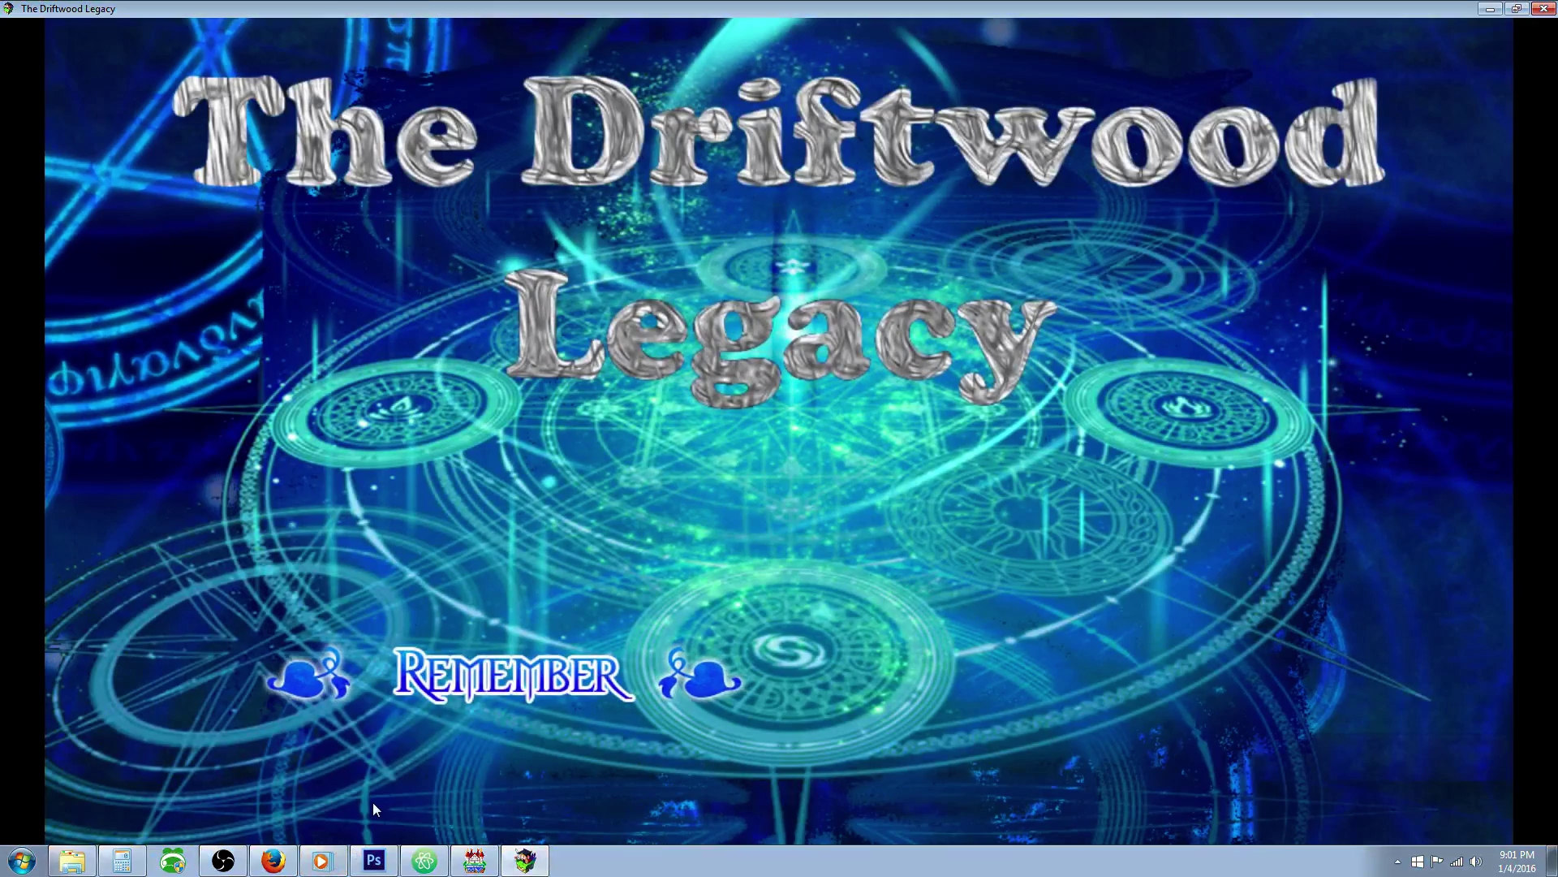
{"action": "key", "text": "Down"}
{"action": "key", "text": "Return"}
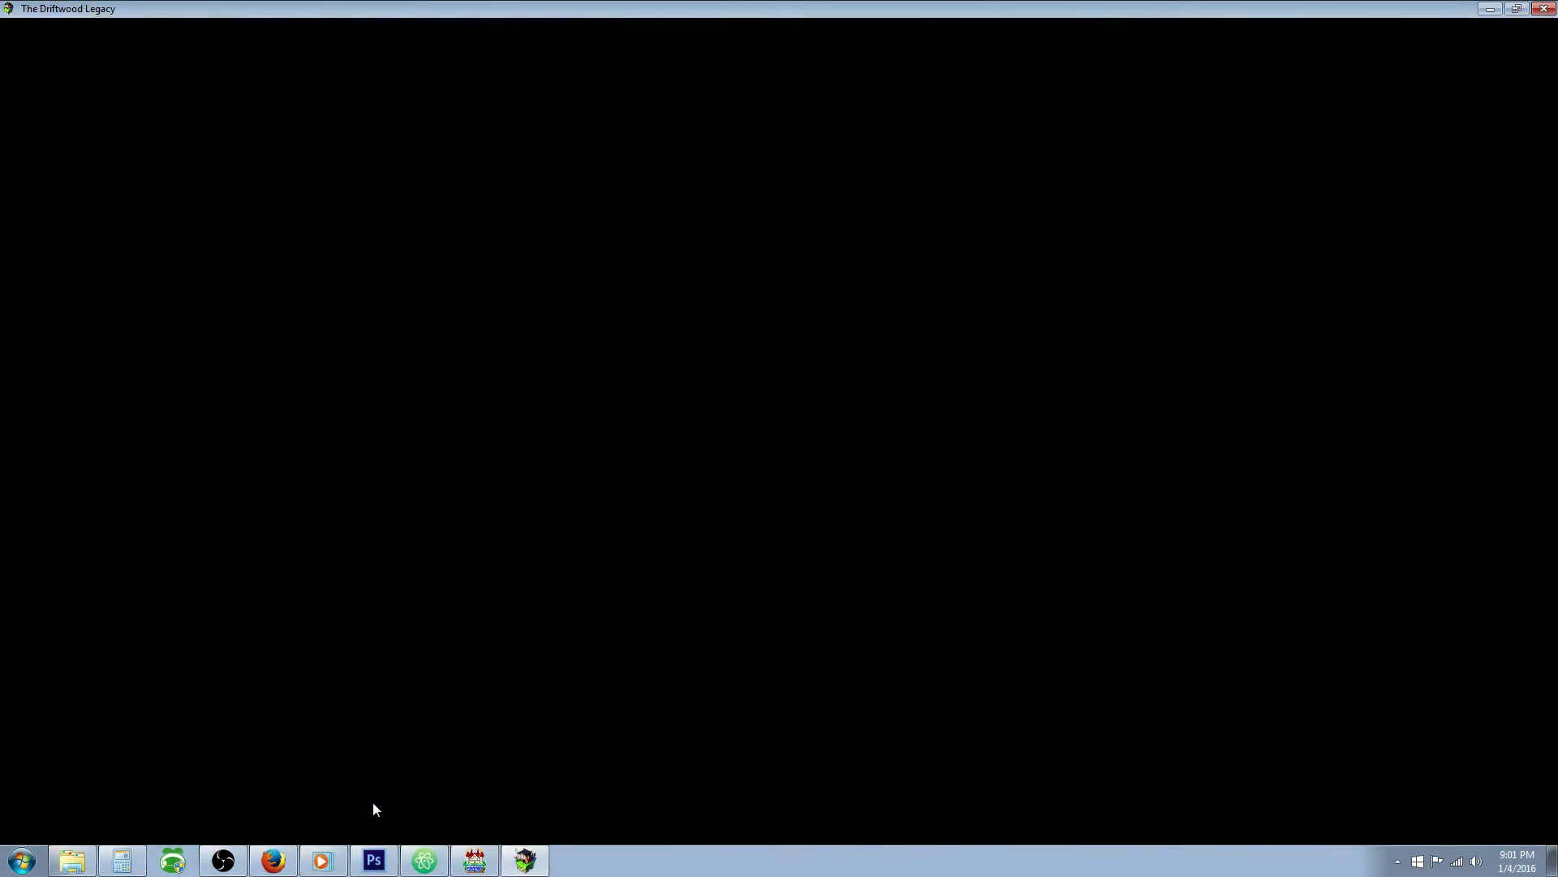
- Inspect the cabinet beside the character, agree to investigate it, collect the Clue Item and dismiss the message
{"action": "key", "text": "Up"}
{"action": "key", "text": "Return"}
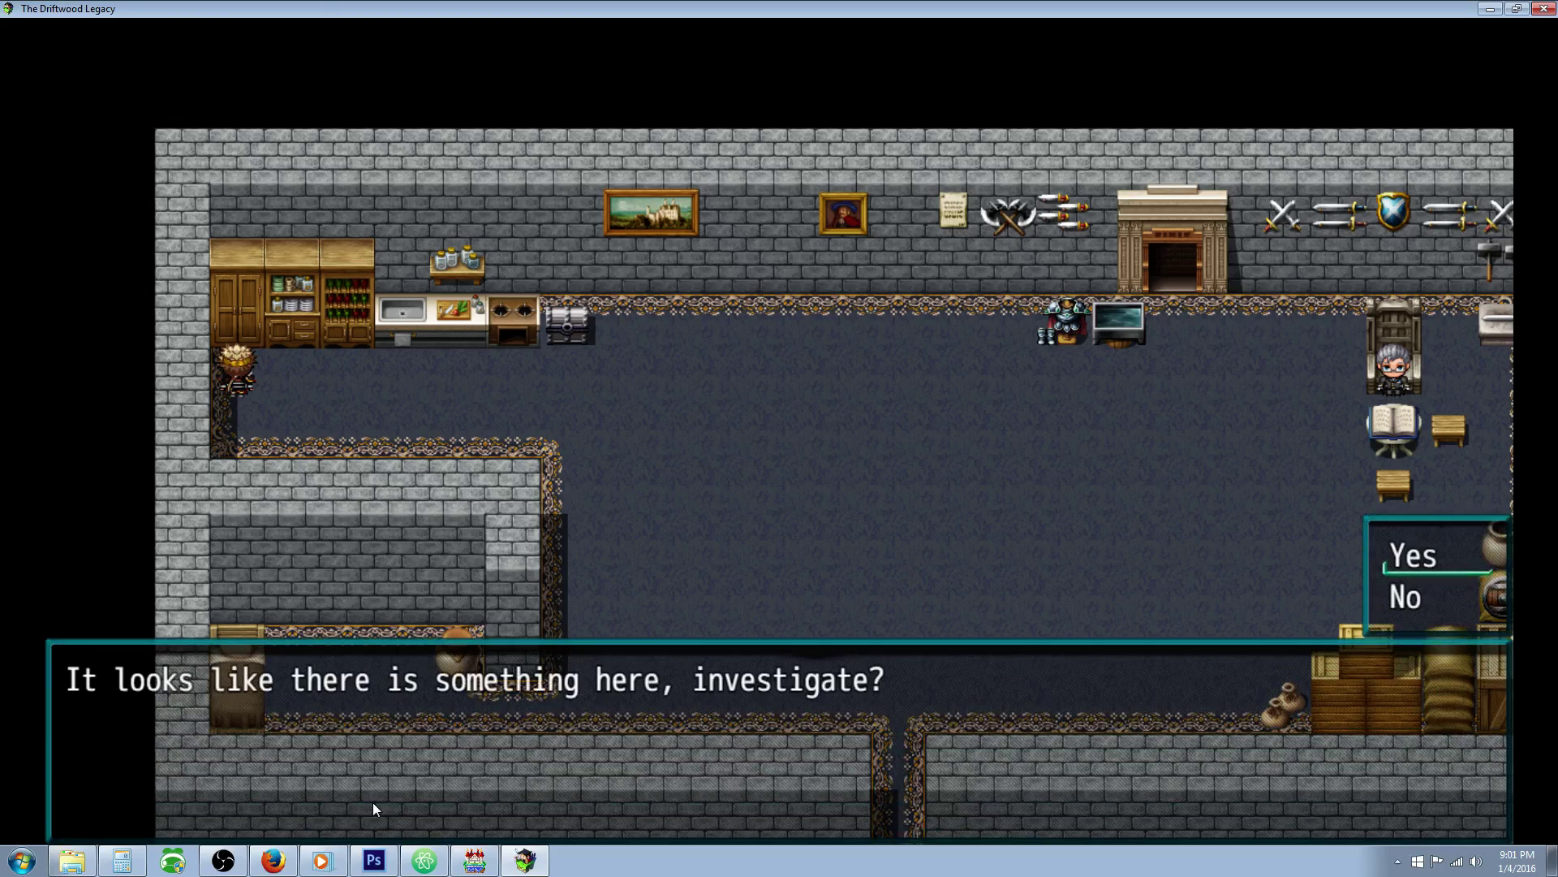
{"action": "key", "text": "Return"}
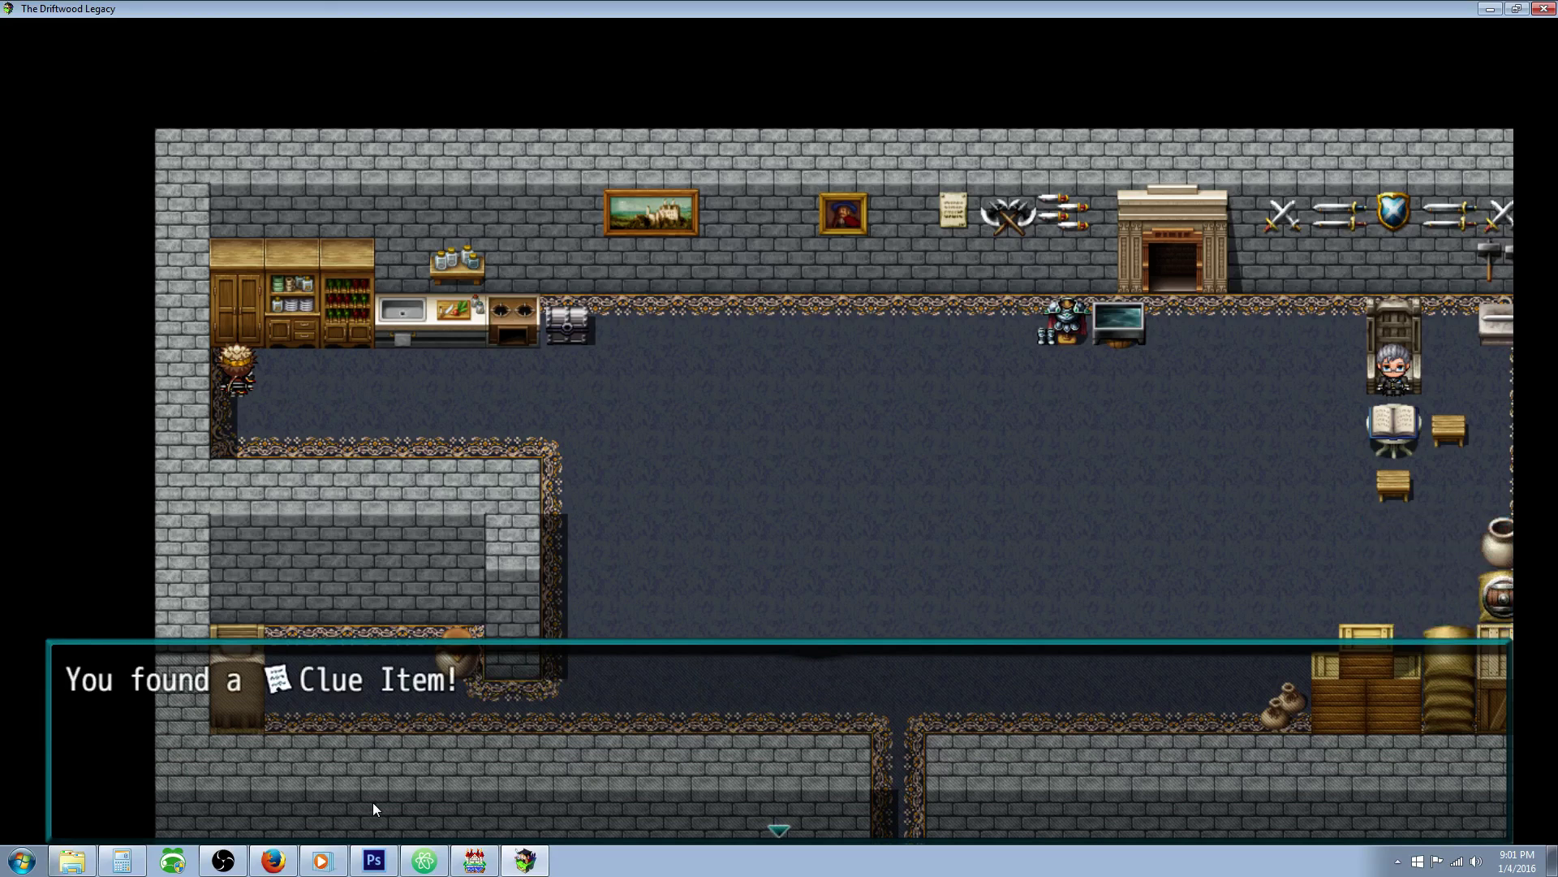
{"action": "key", "text": "Return"}
- Use the Clue Item from the character's Key Items and advance through both text messages until its picture is erased
{"action": "key", "text": "Escape"}
{"action": "key", "text": "Return"}
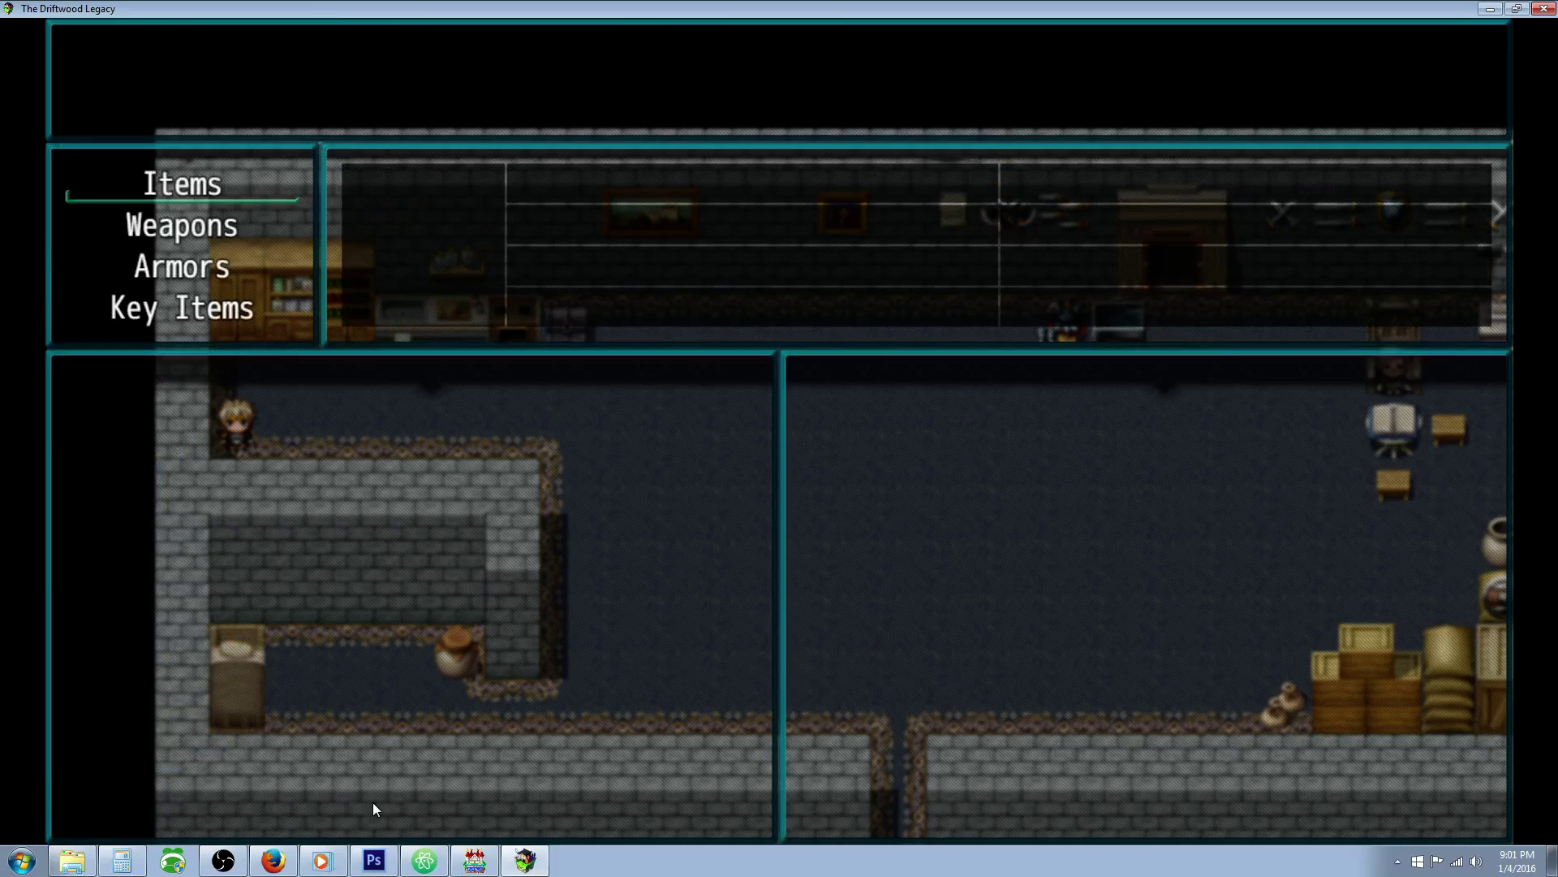
{"action": "key", "text": "Up"}
{"action": "key", "text": "Return"}
{"action": "key", "text": "Return"}
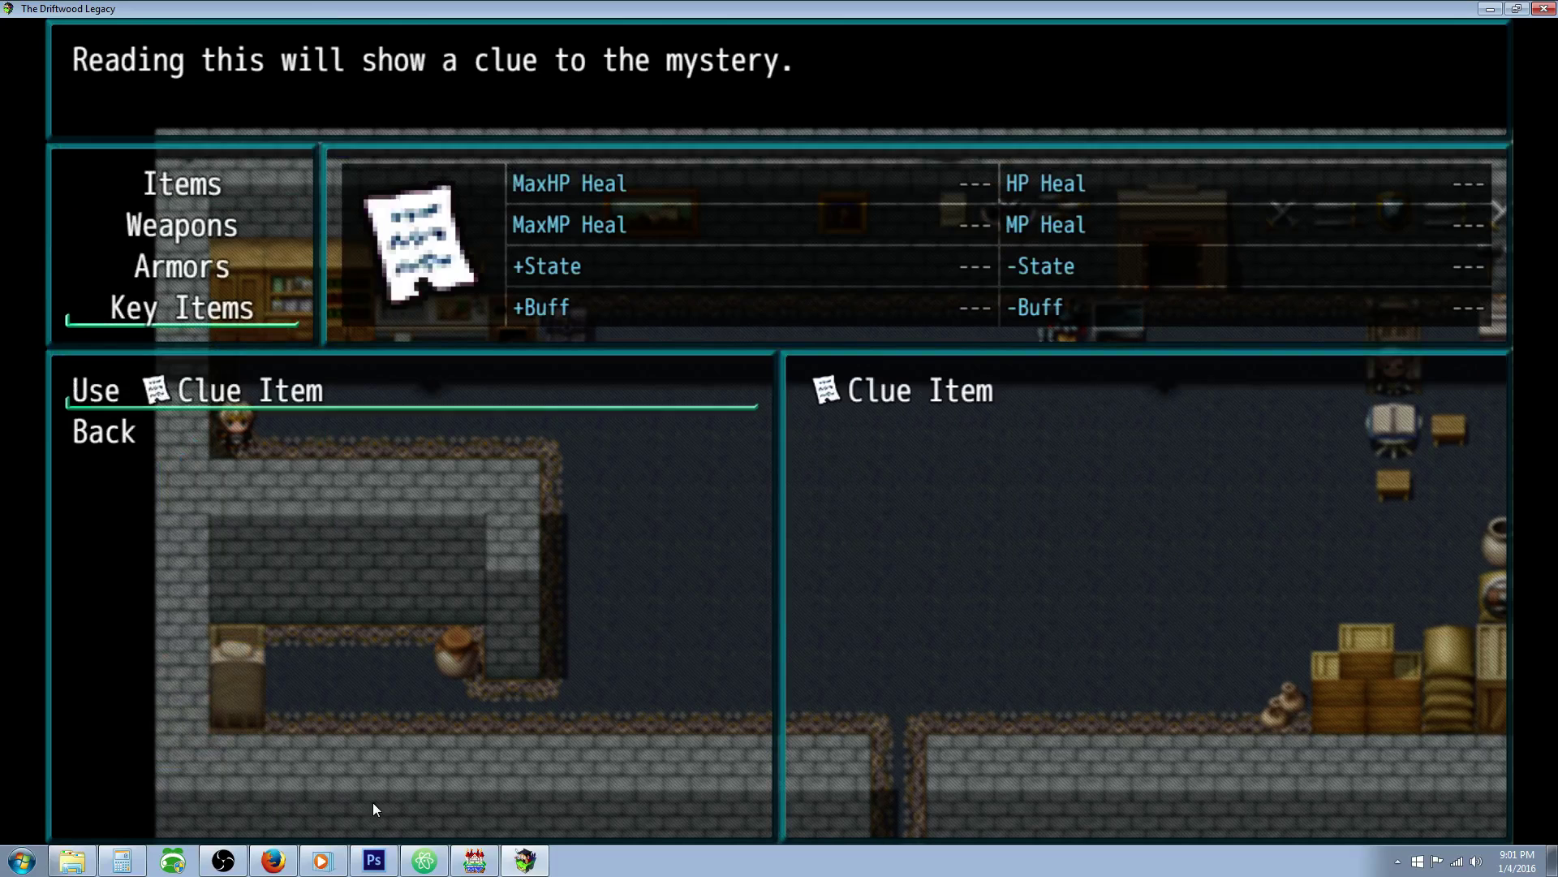
{"action": "key", "text": "Return"}
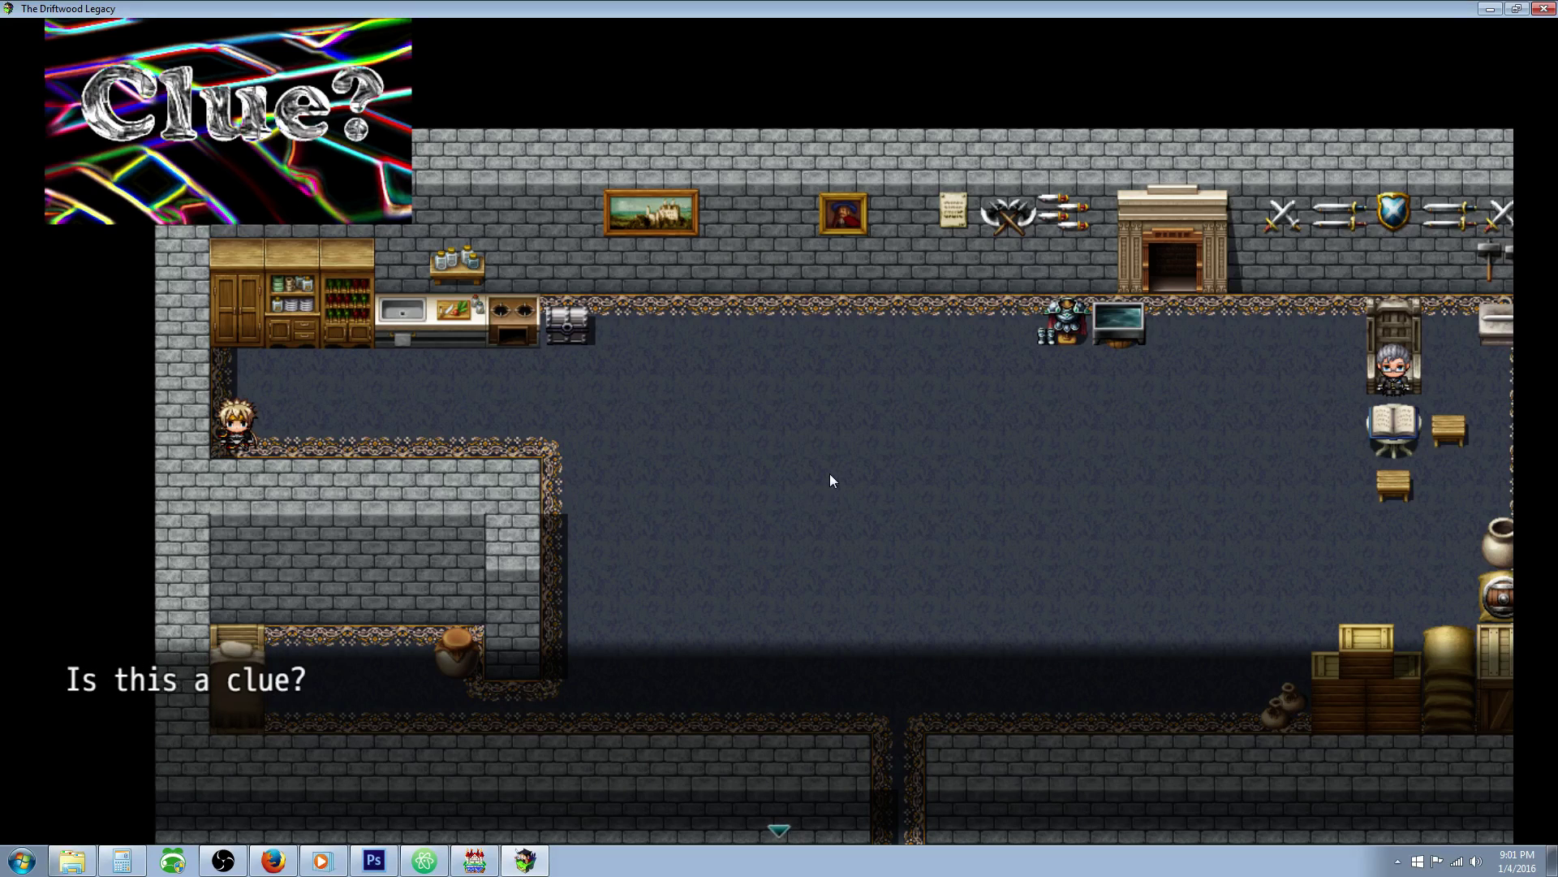
{"action": "key", "text": "Return"}
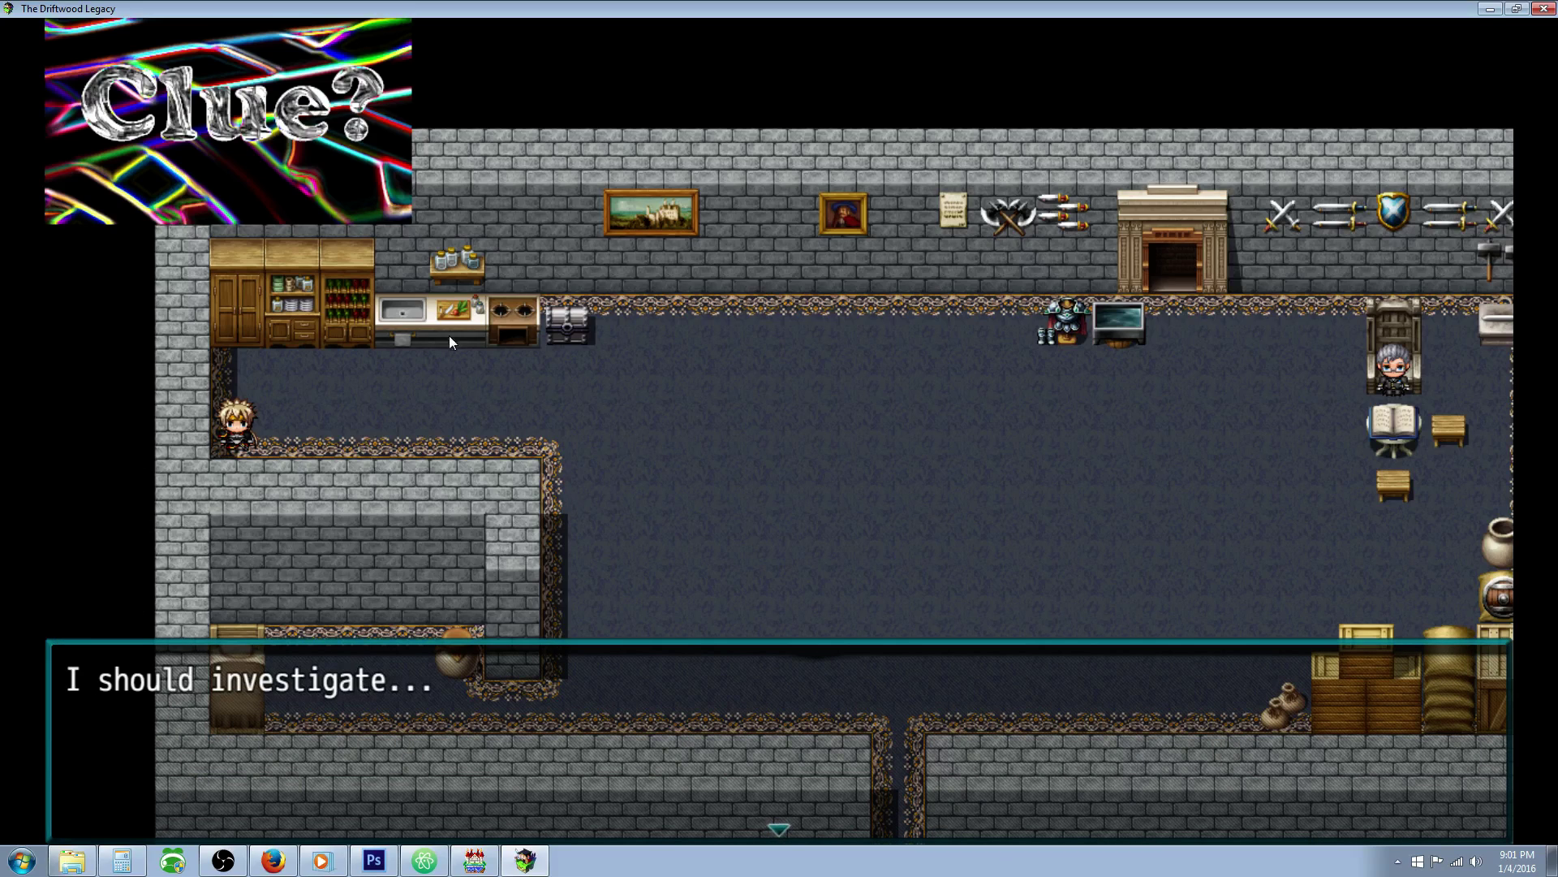
{"action": "key", "text": "Return"}
- Walk the character out into the open room, use the Clue Item again there and advance through its messages
{"action": "key", "text": "Right"}
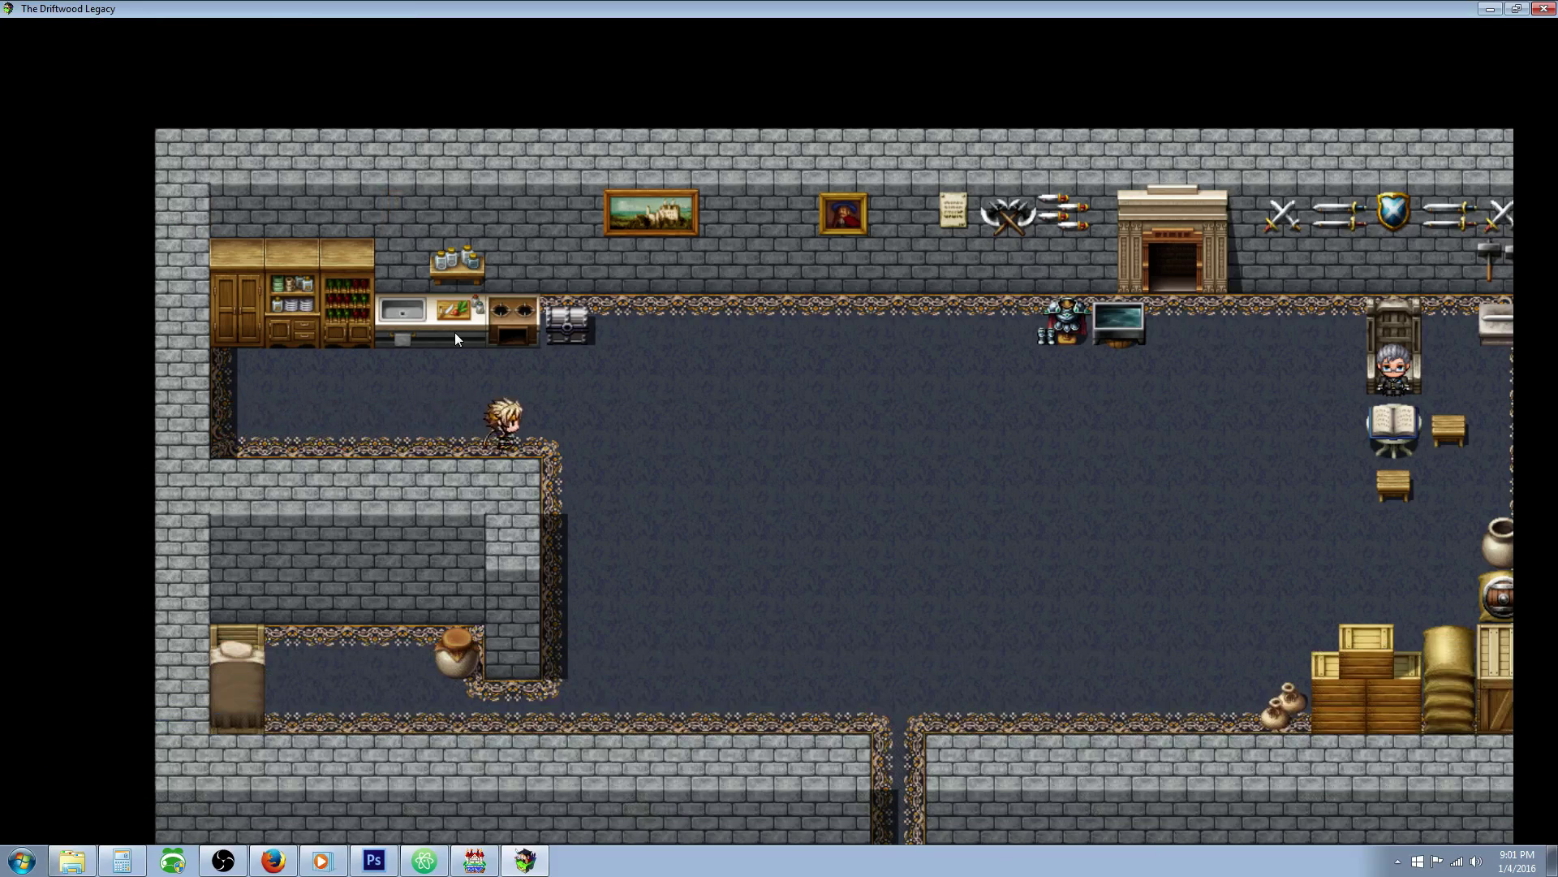
{"action": "key", "text": "Down"}
{"action": "key", "text": "Escape"}
{"action": "key", "text": "Return"}
{"action": "key", "text": "Up"}
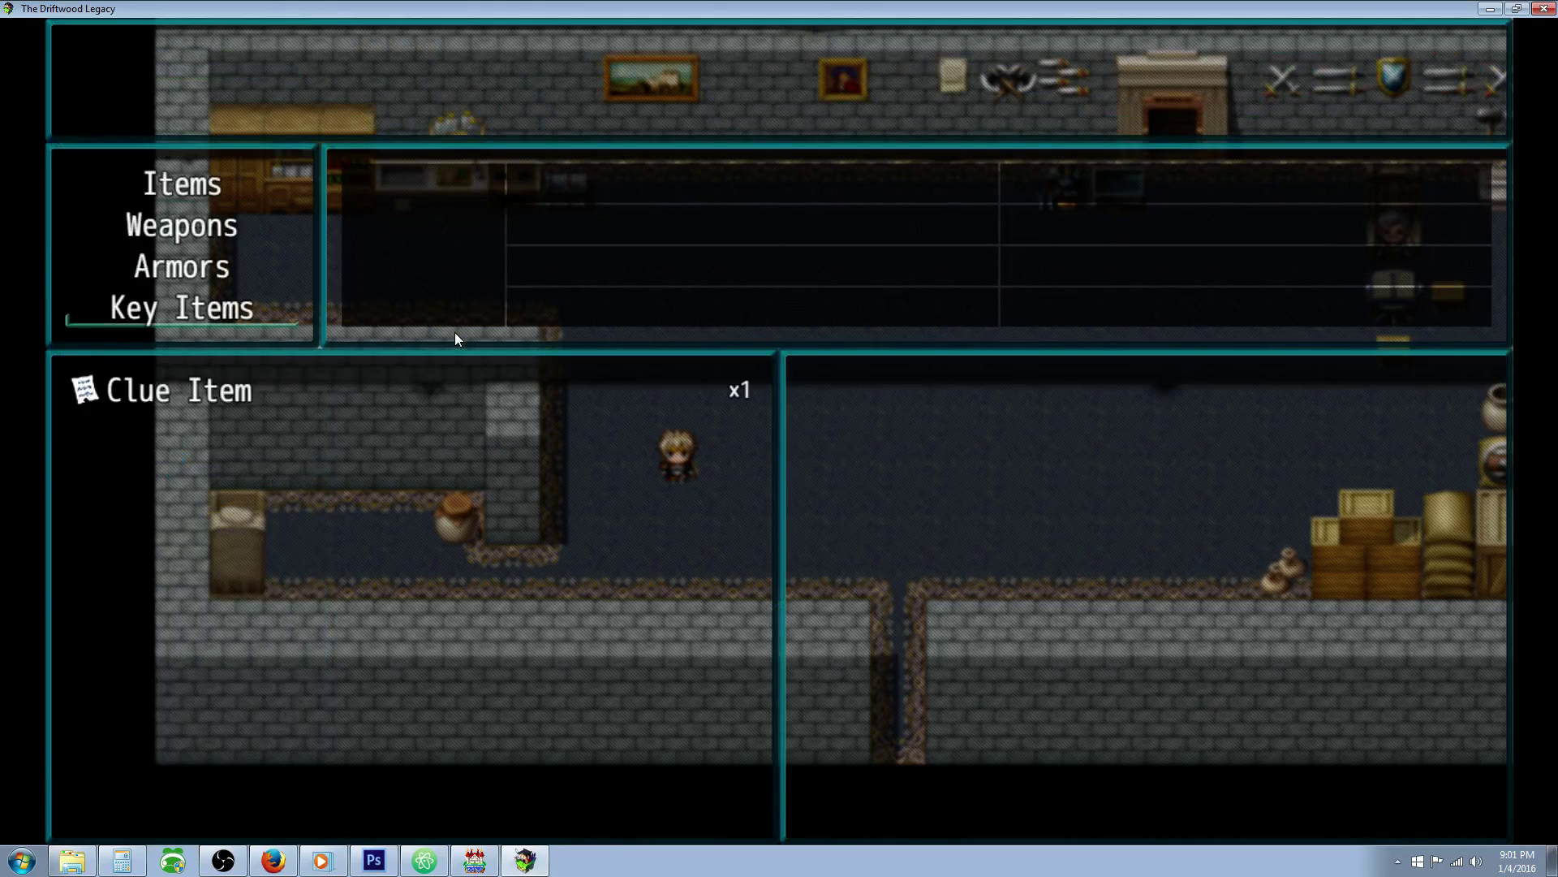
{"action": "key", "text": "Return"}
{"action": "key", "text": "Return"}
{"action": "key", "text": "Return"}
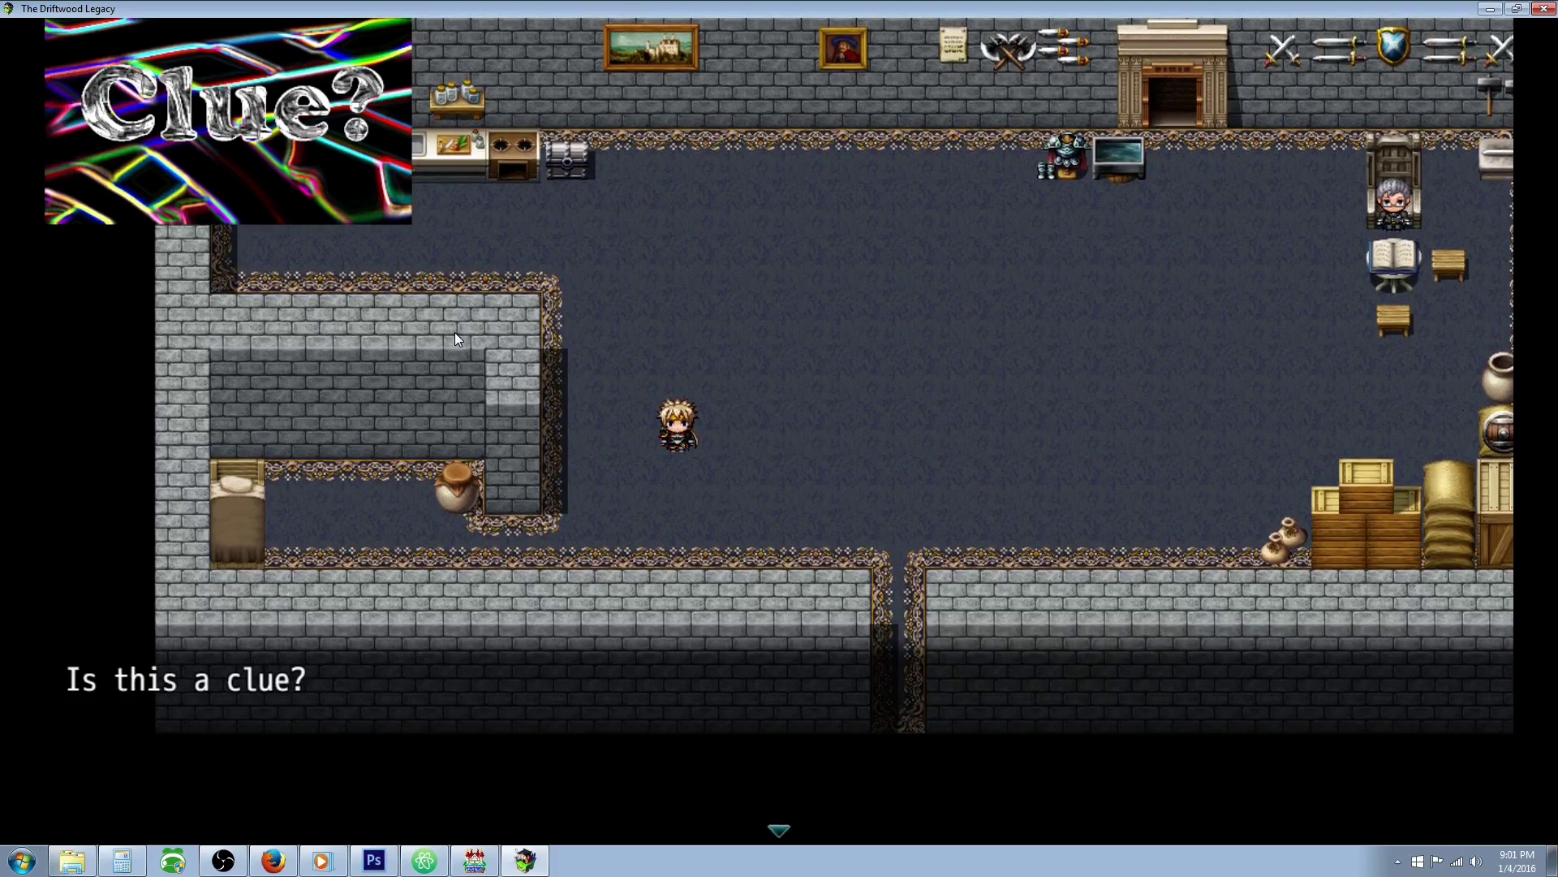
{"action": "key", "text": "Return"}
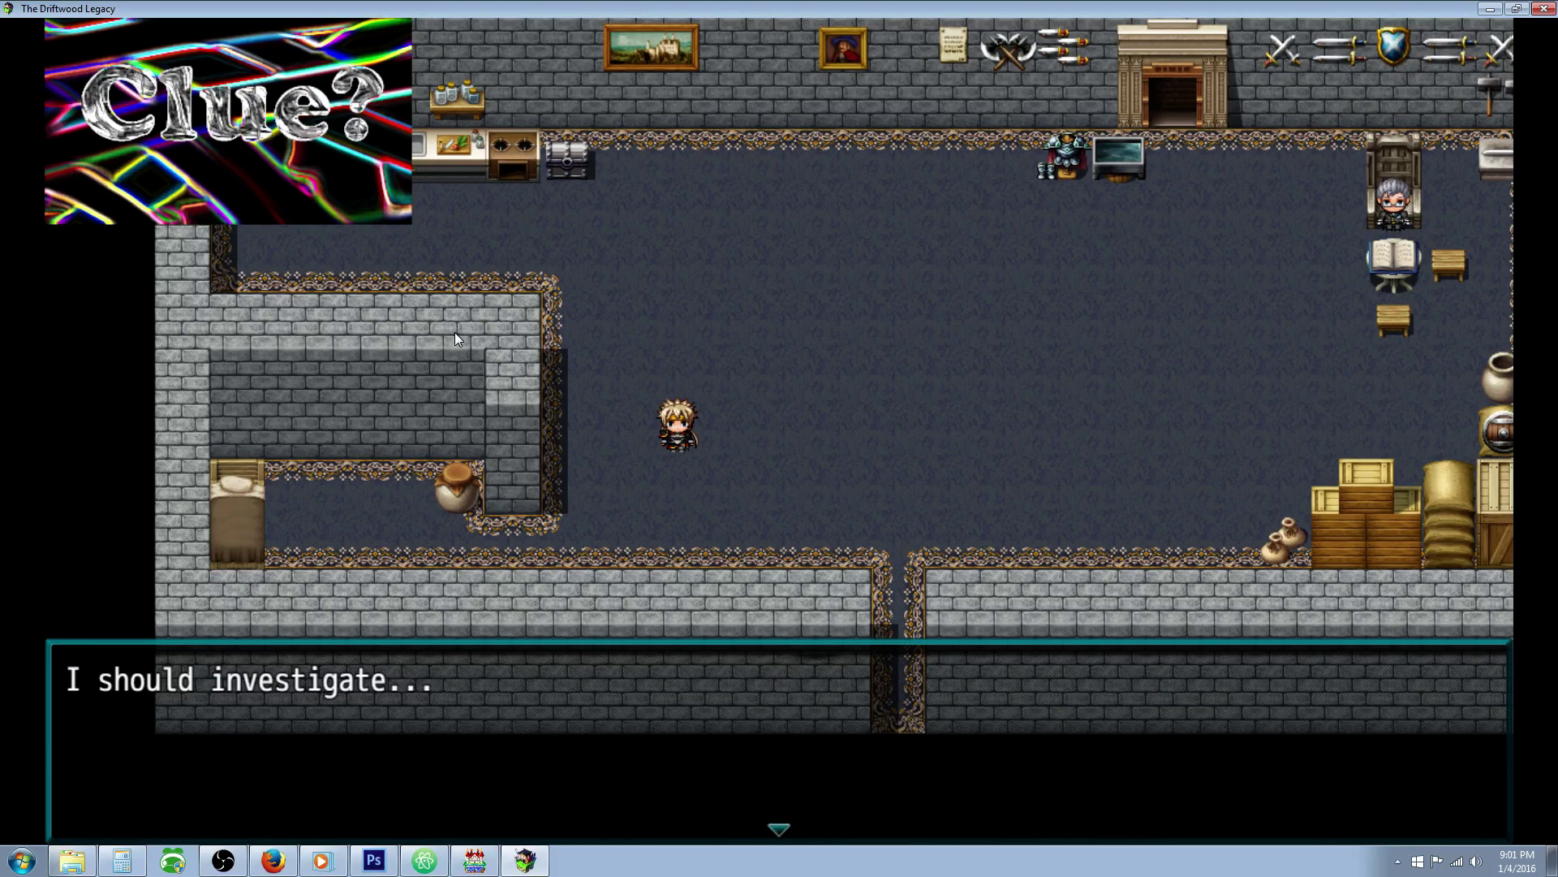
{"action": "key", "text": "Return"}
- Walk the character a little further, bring up the game's main menu and close the playtest window
{"action": "key", "text": "Right"}
{"action": "key", "text": "Escape"}
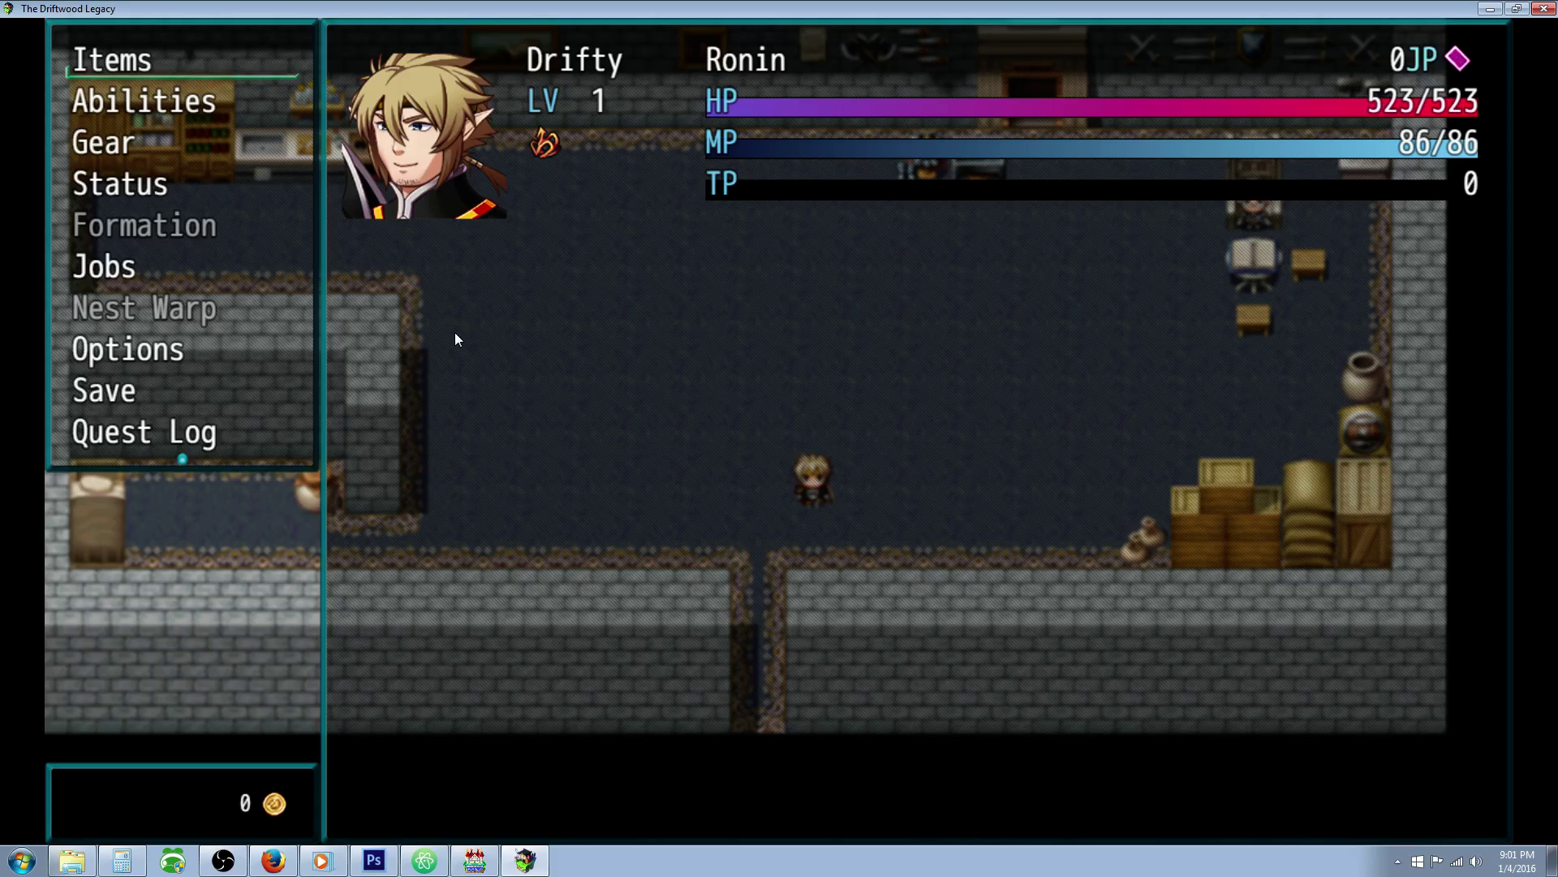
{"action": "left_click", "coordinate": [1543, 8]}
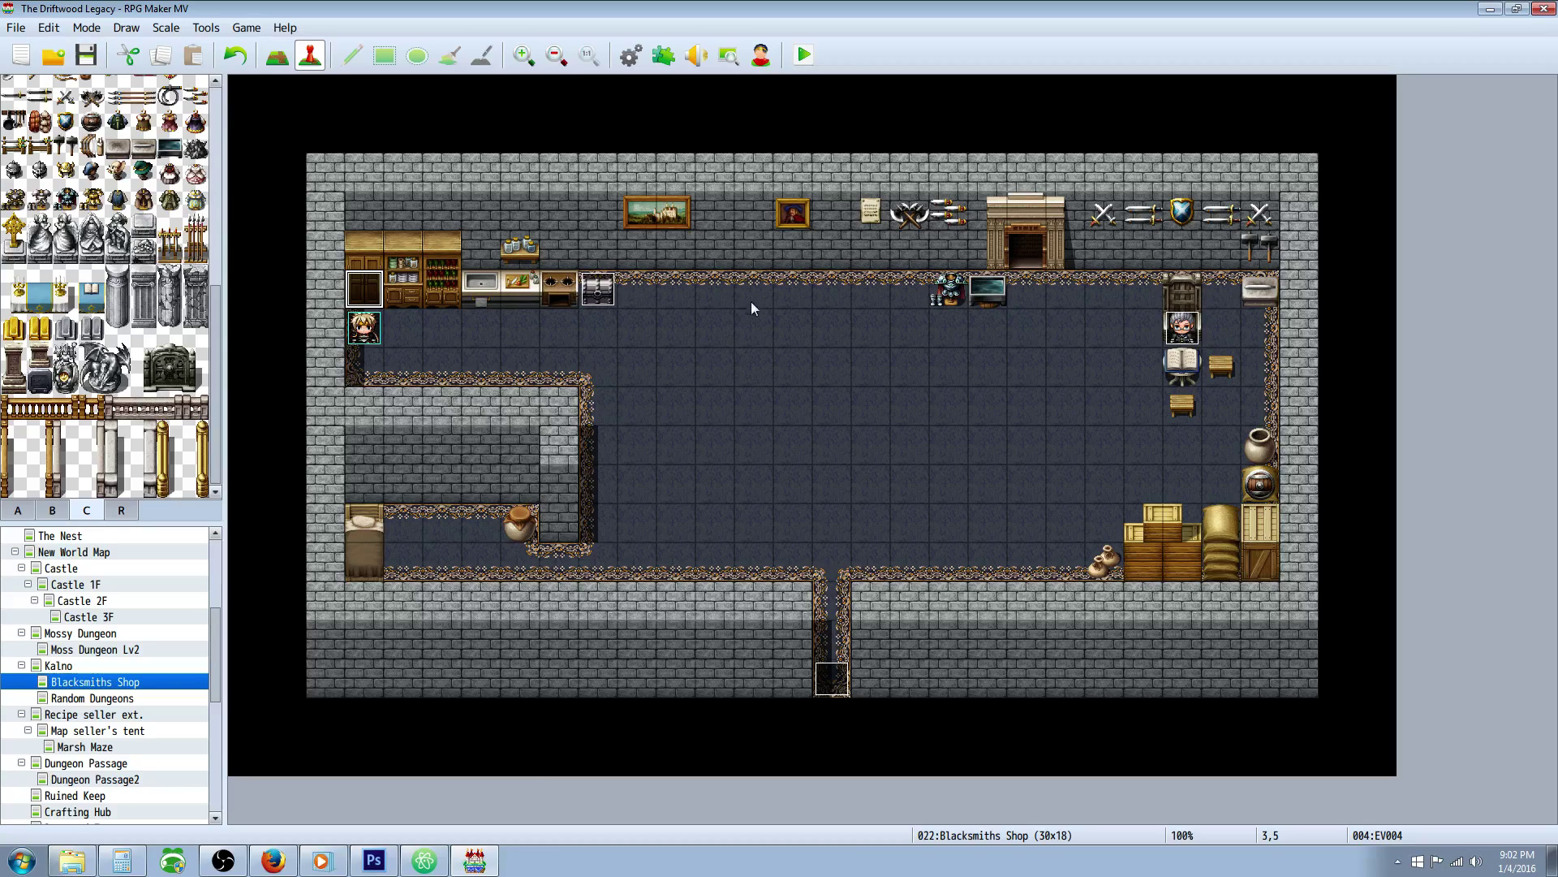
{"action": "left_click", "coordinate": [601, 299]}
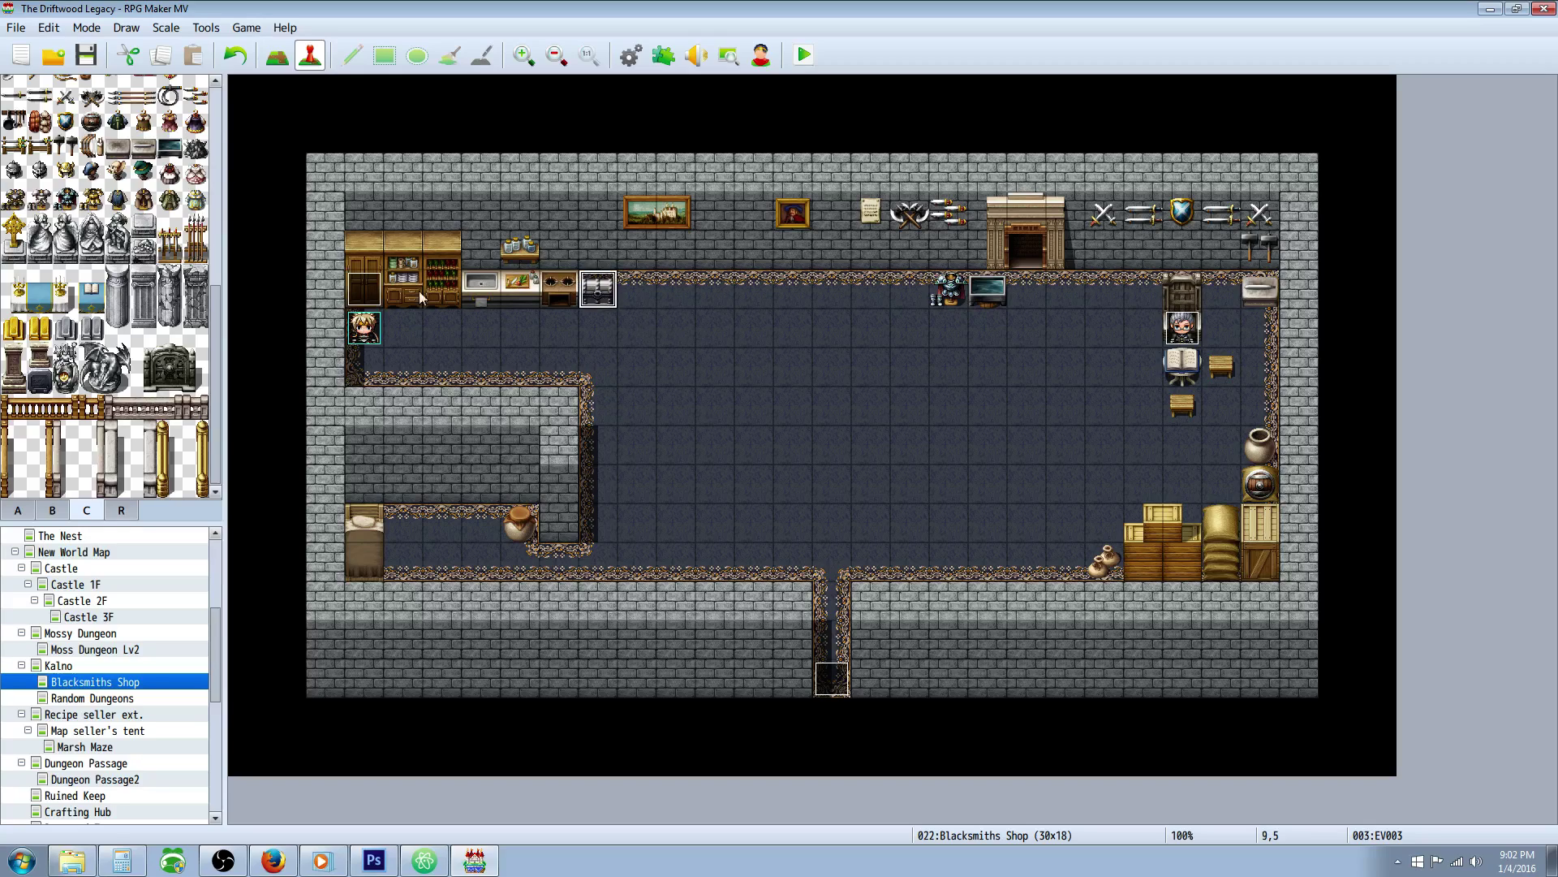
{"action": "left_click", "coordinate": [53, 54]}
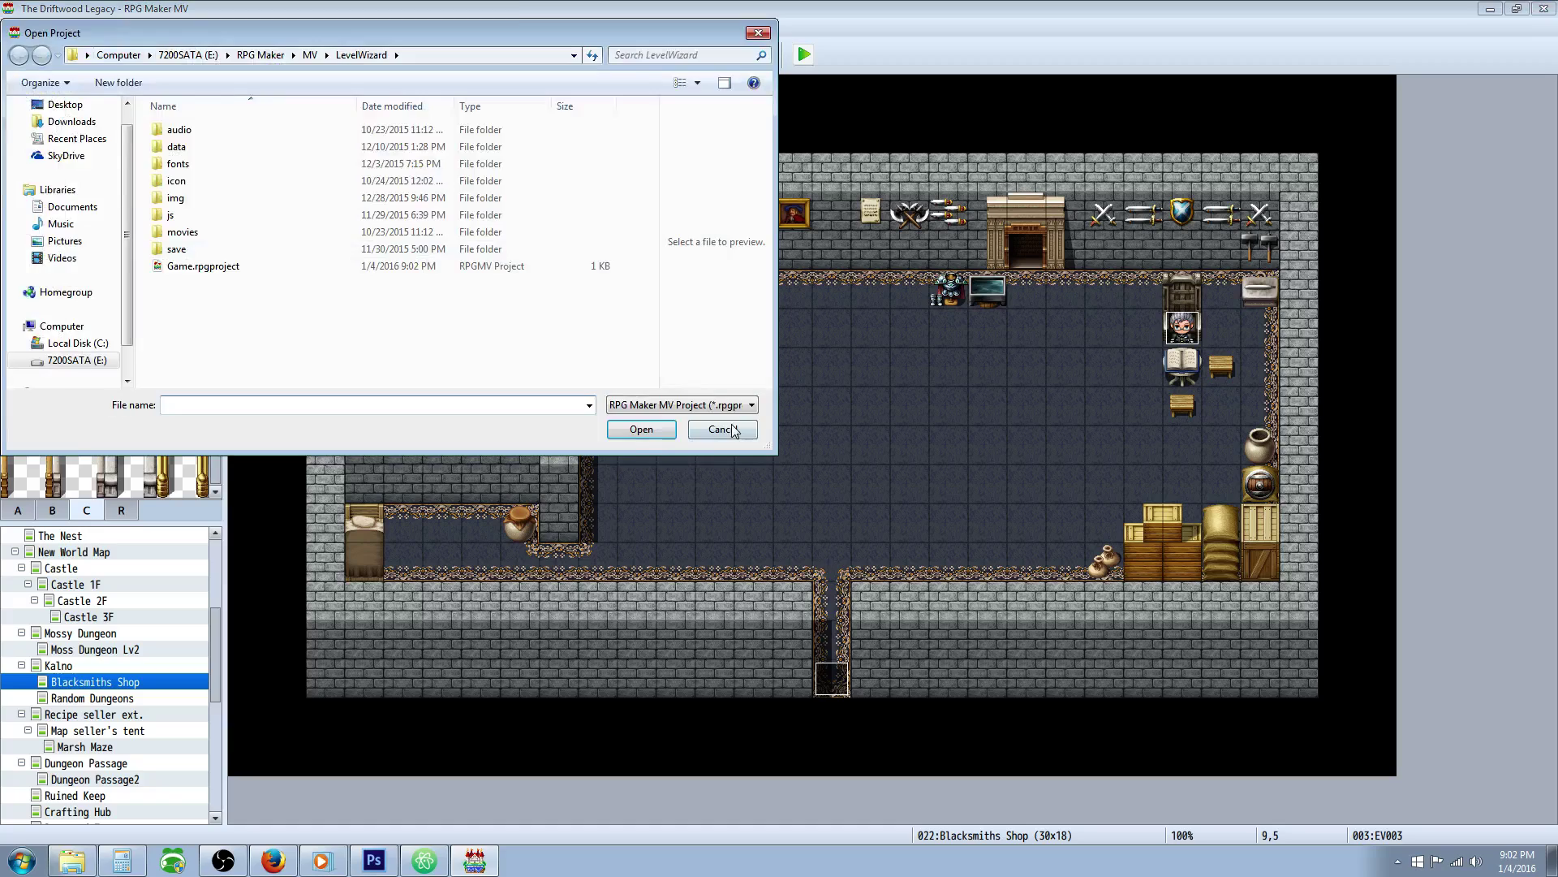
{"action": "left_click", "coordinate": [723, 430]}
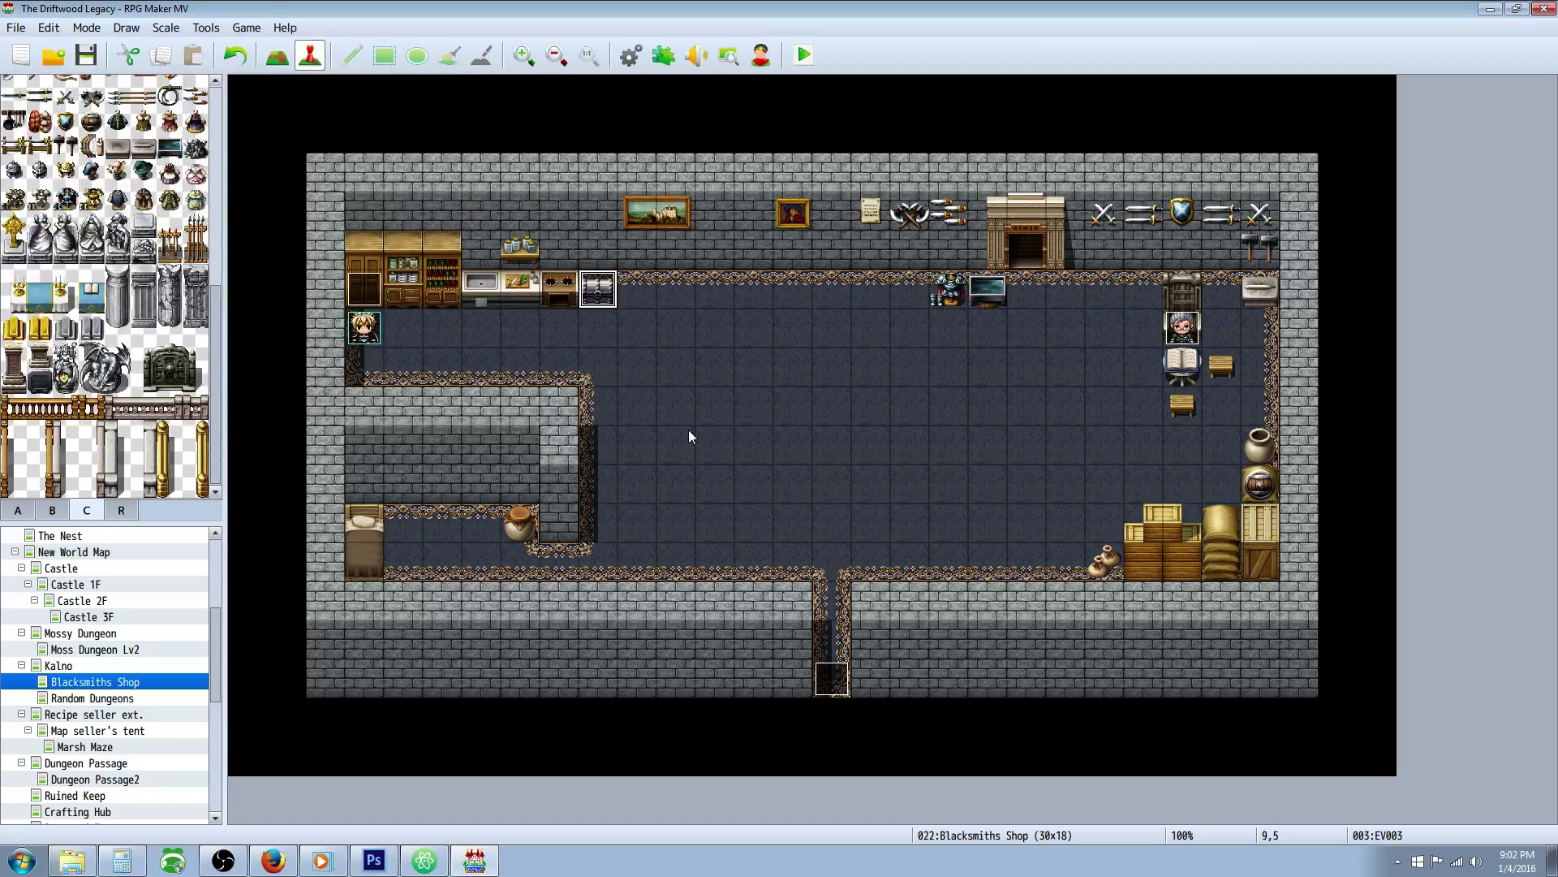